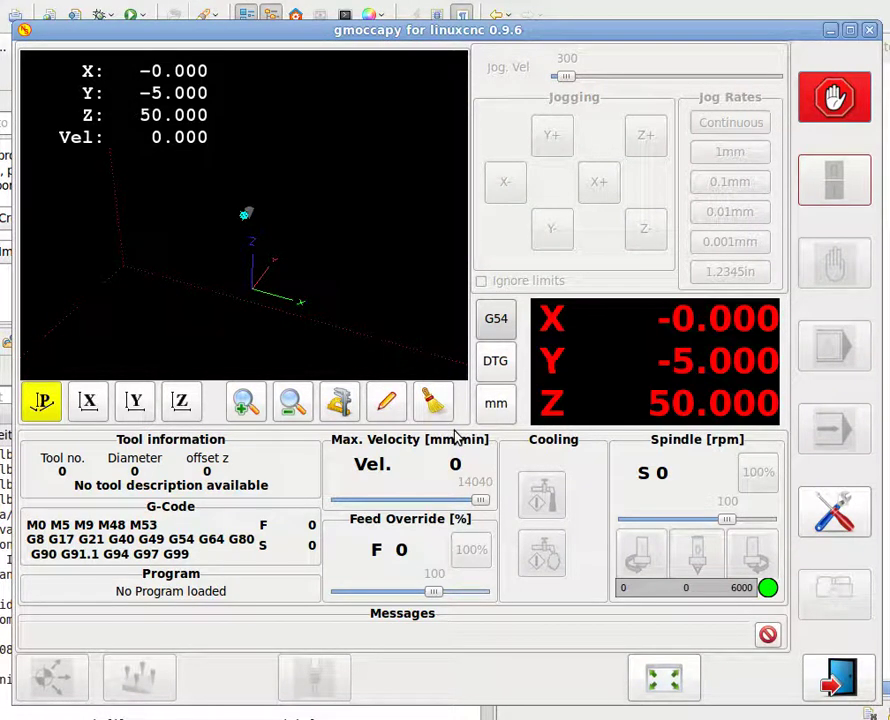
Release the emergency stop and switch the machine power on.
{"action": "left_click", "coordinate": [841, 89]}
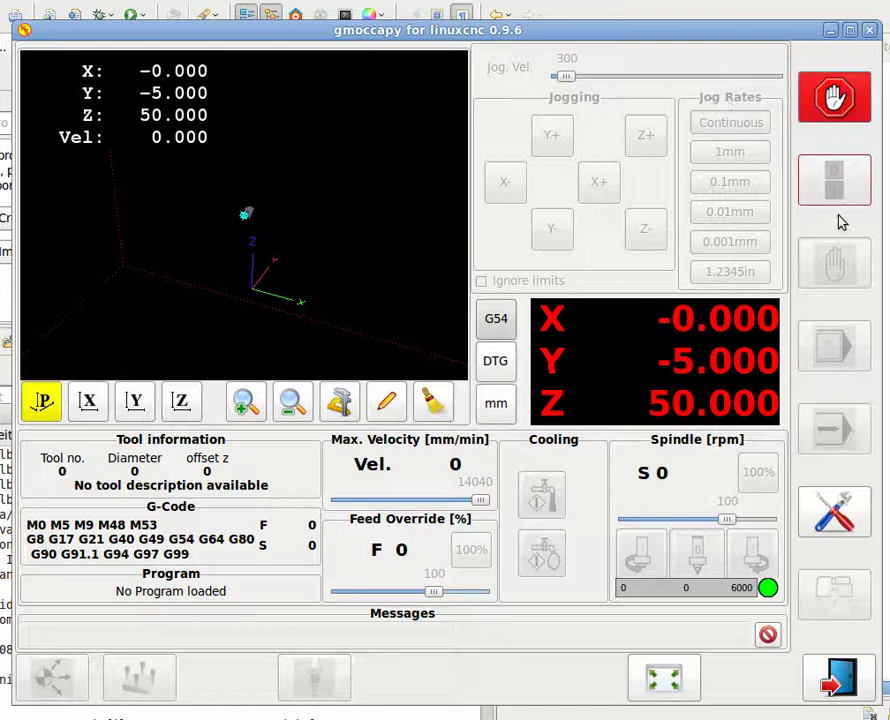
{"action": "left_click", "coordinate": [838, 116]}
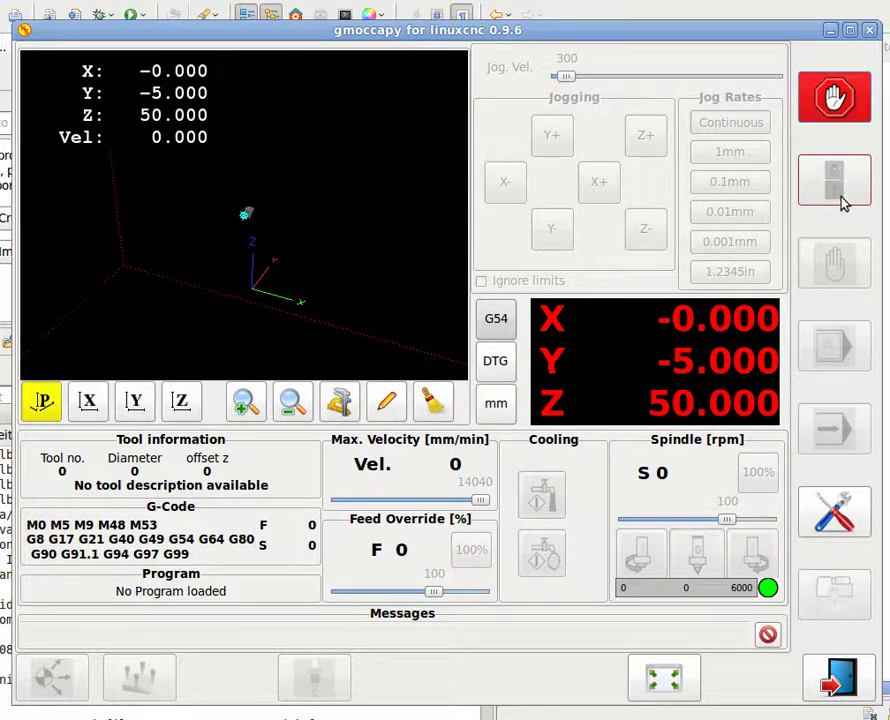
{"action": "left_click", "coordinate": [850, 120]}
{"action": "left_click", "coordinate": [845, 108]}
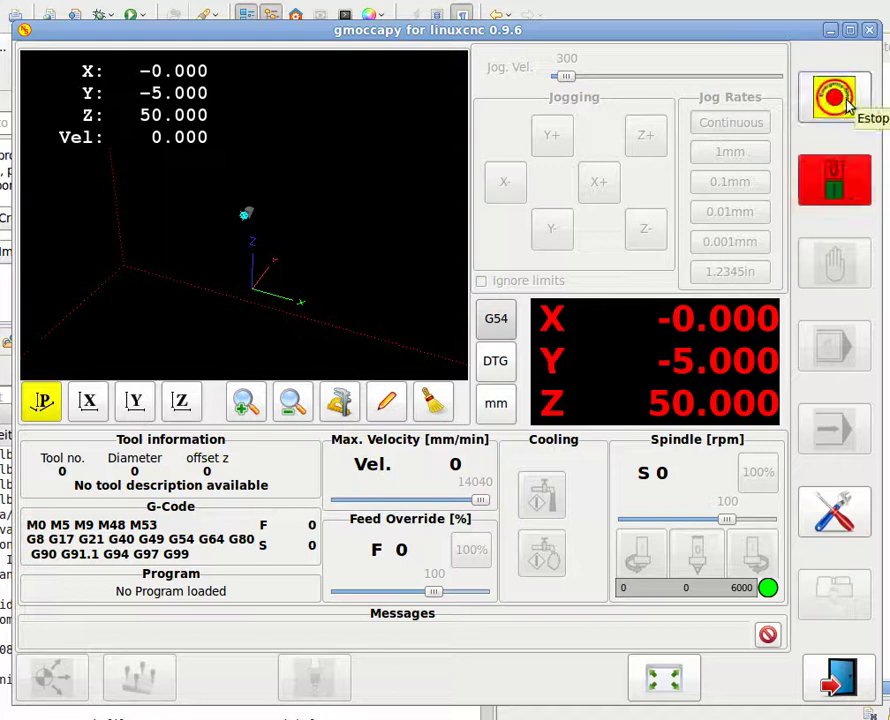
{"action": "left_click", "coordinate": [846, 108]}
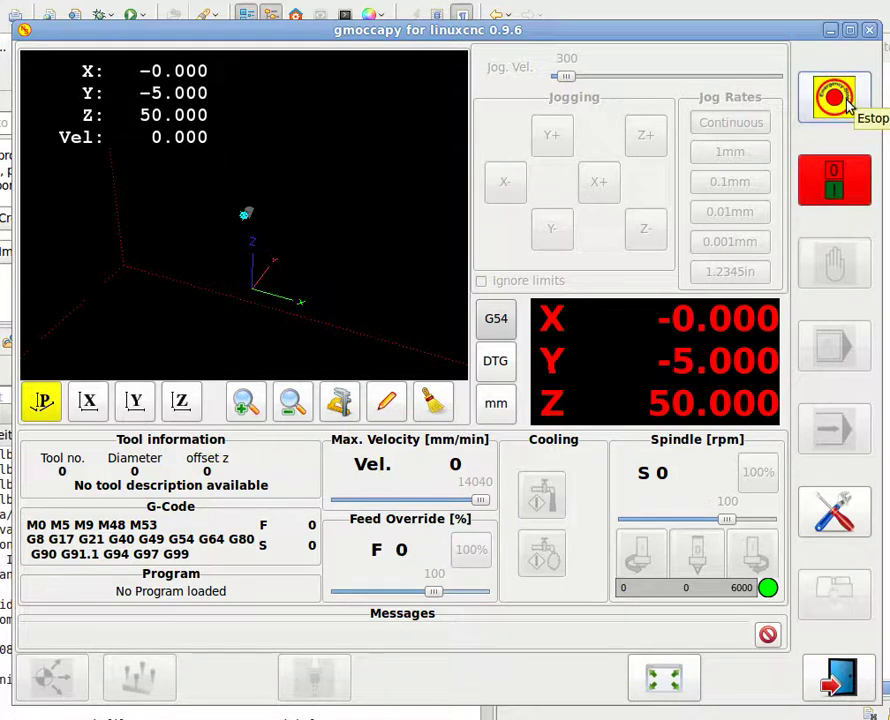
{"action": "left_click", "coordinate": [842, 183]}
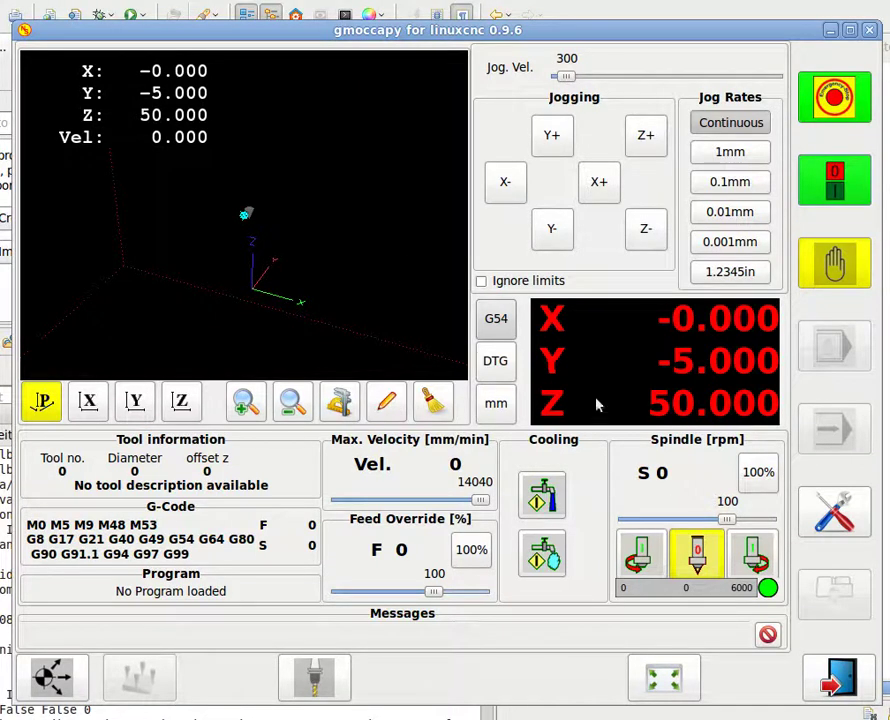
Jog X both ways, Y negative and Z down to reach X -8.504, Y -10.263, Z 45.186.
{"action": "left_click", "coordinate": [603, 190]}
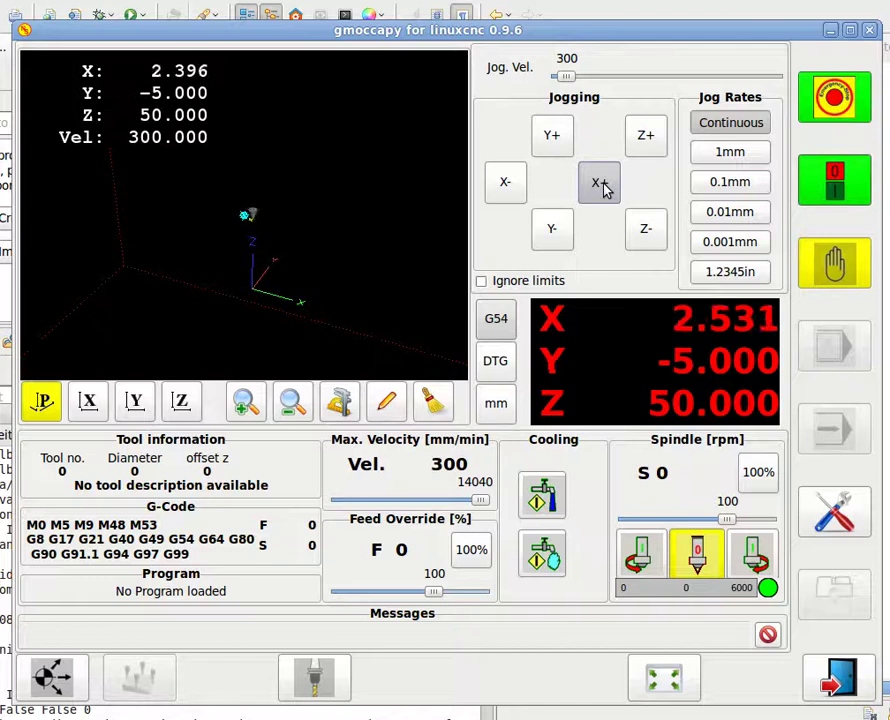
{"action": "left_click", "coordinate": [510, 185]}
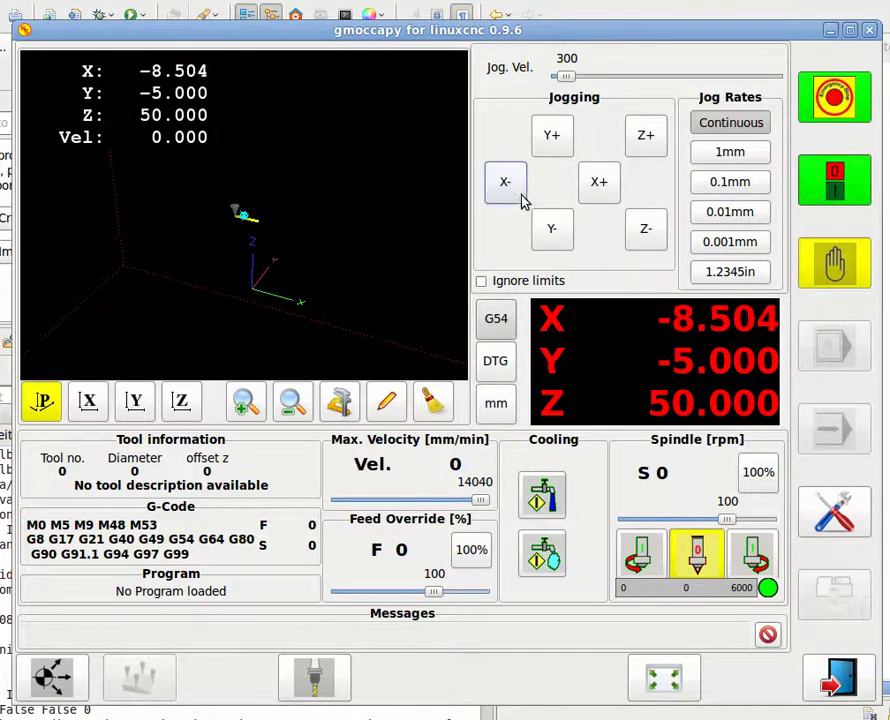
{"action": "left_click", "coordinate": [552, 228]}
{"action": "left_click", "coordinate": [647, 233]}
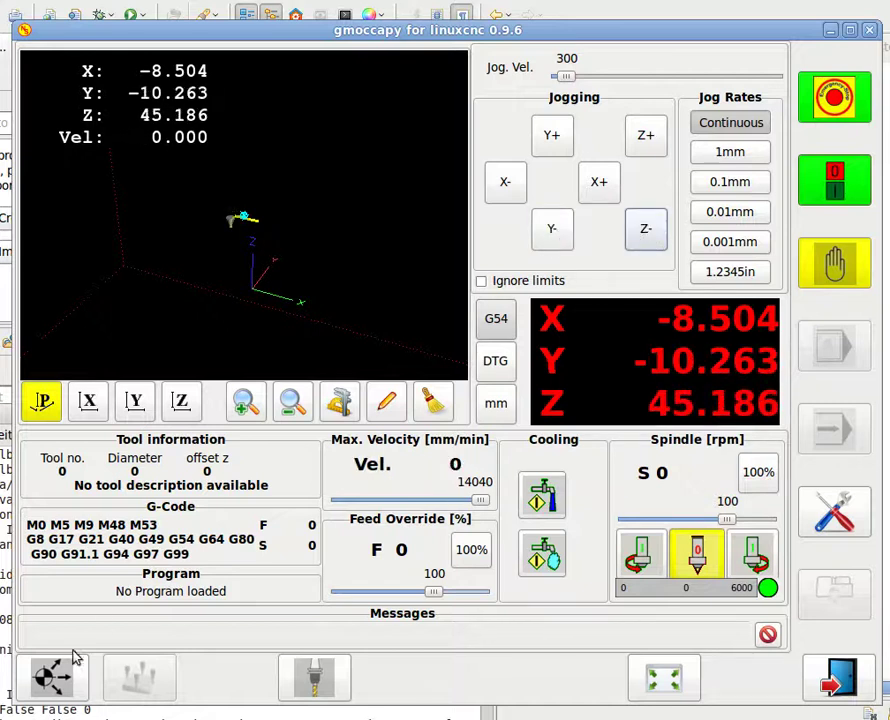
Home the Z, Y and X axes, ending at X -2.000, Y -7.089, Z 53.070.
{"action": "left_click", "coordinate": [52, 677]}
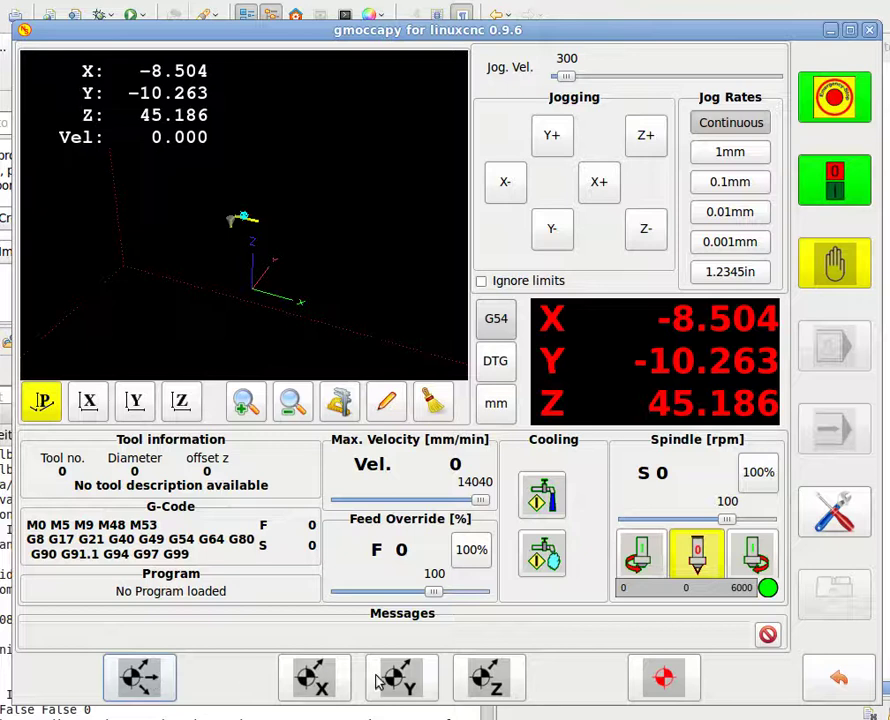
{"action": "left_click", "coordinate": [490, 676]}
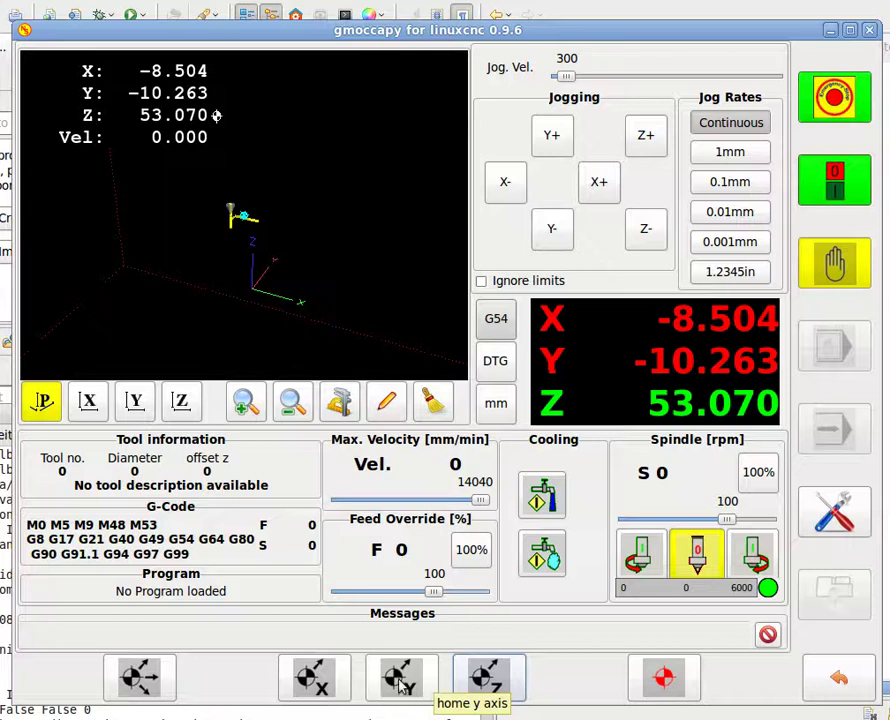
{"action": "left_click", "coordinate": [402, 680]}
{"action": "left_click", "coordinate": [318, 682]}
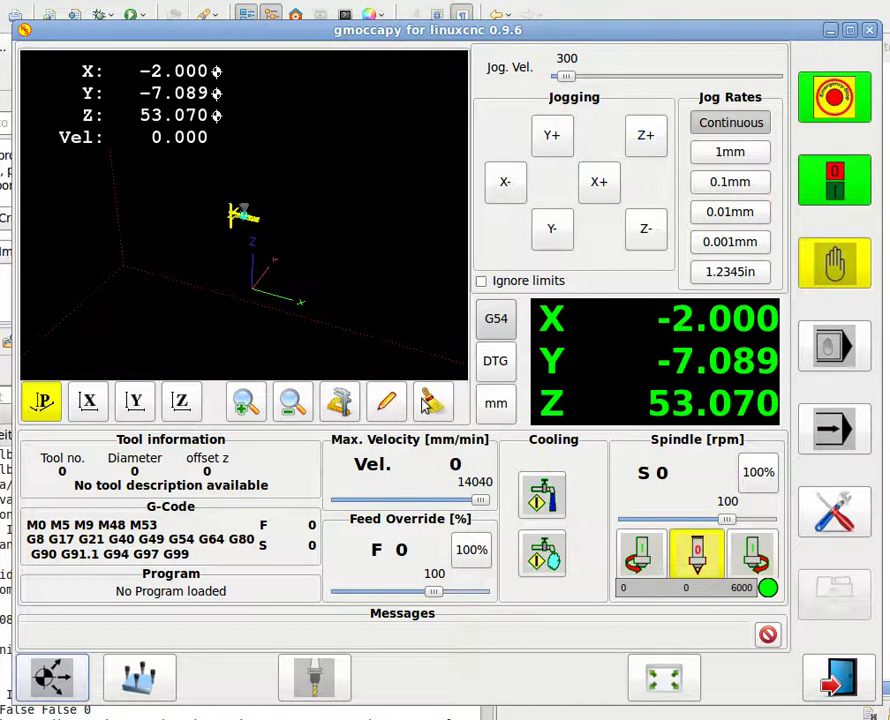
Toggle the fullscreen preview, enter manual mode, and jog X+, Y- and Z-.
{"action": "left_click", "coordinate": [663, 680]}
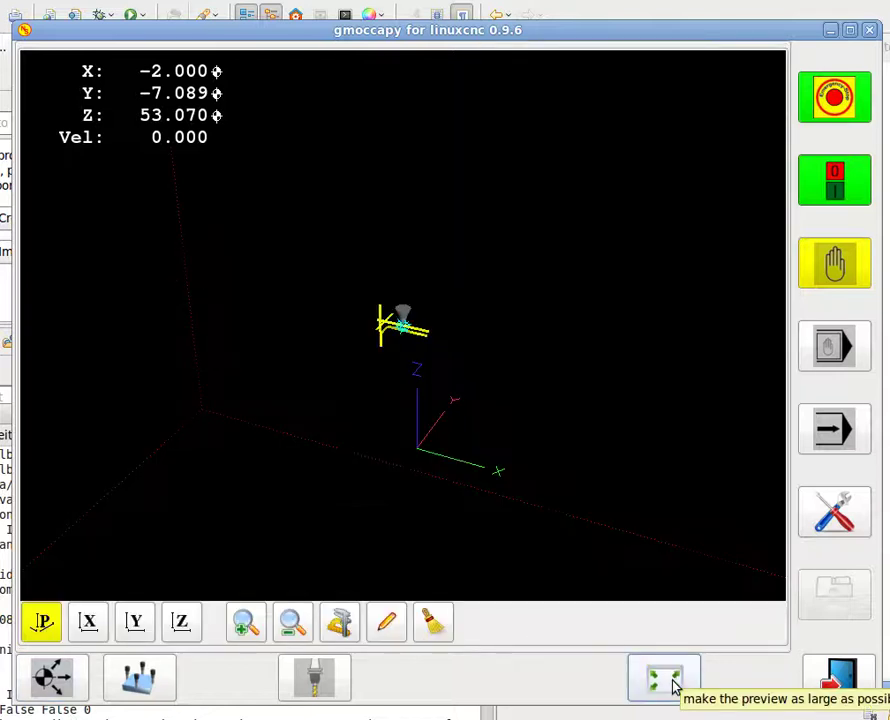
{"action": "left_click", "coordinate": [665, 680]}
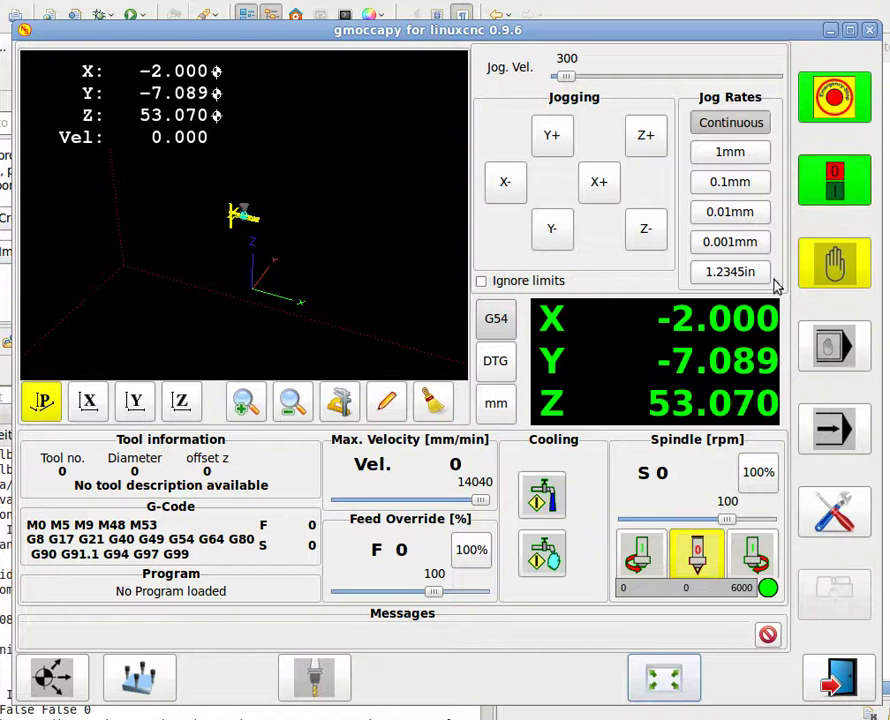
{"action": "left_click", "coordinate": [821, 263]}
{"action": "left_click", "coordinate": [598, 188]}
{"action": "left_click", "coordinate": [554, 232]}
{"action": "left_click", "coordinate": [645, 229]}
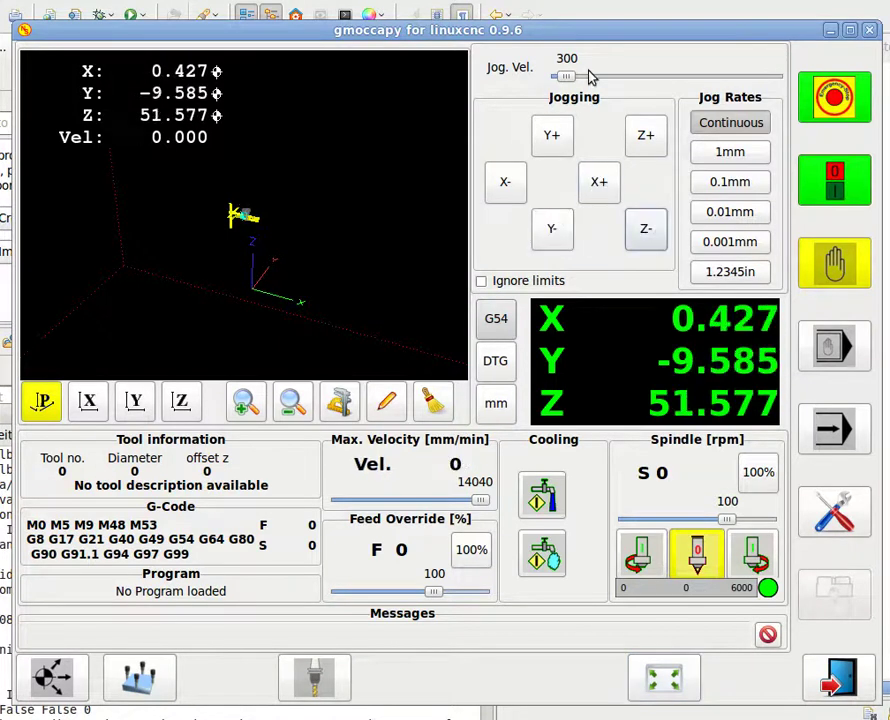
Raise jog velocity to 2634 and jog X+, Y- and Z down to 29.831.
{"action": "left_click_drag", "start_coordinate": [582, 79], "coordinate": [616, 77]}
{"action": "left_click", "coordinate": [600, 186]}
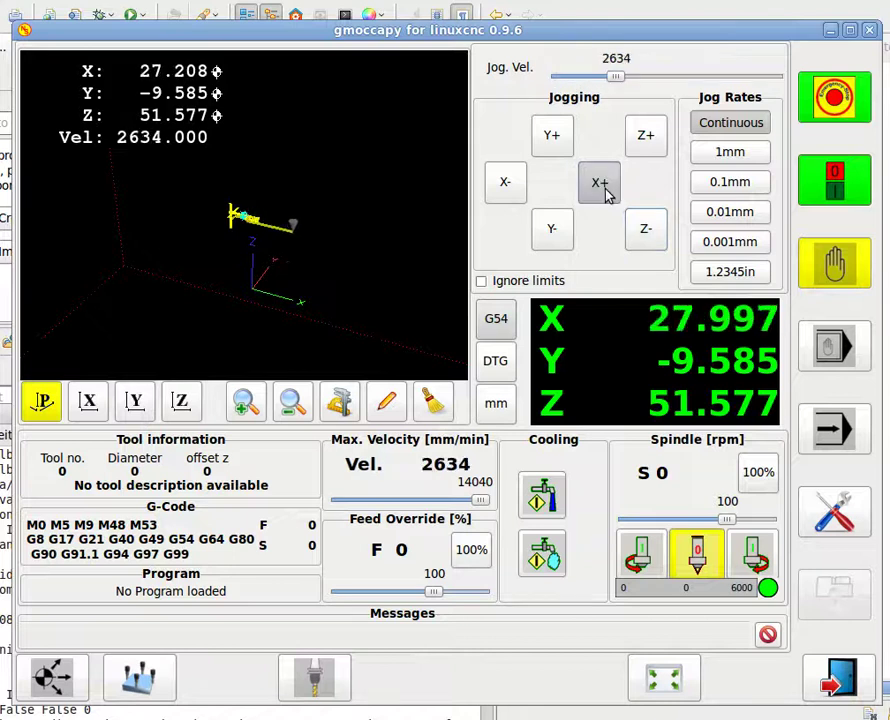
{"action": "left_click", "coordinate": [556, 236]}
{"action": "left_click", "coordinate": [646, 232]}
Step X forward four times in 1mm increments, then return to continuous jogging.
{"action": "left_click", "coordinate": [733, 155]}
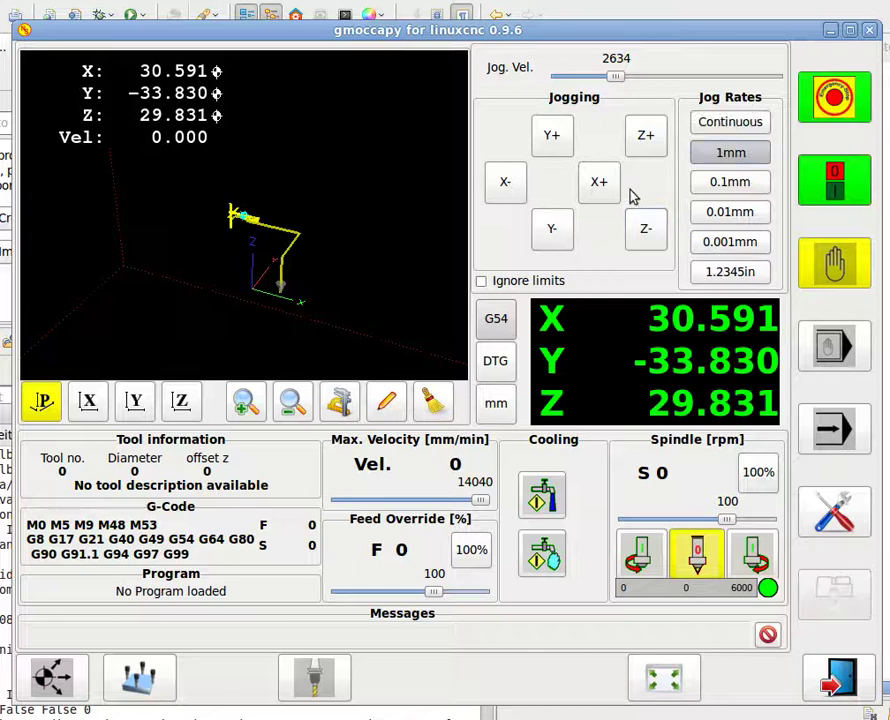
{"action": "left_click", "coordinate": [601, 187]}
{"action": "left_click", "coordinate": [600, 187]}
{"action": "left_click", "coordinate": [600, 187]}
{"action": "left_click", "coordinate": [600, 187]}
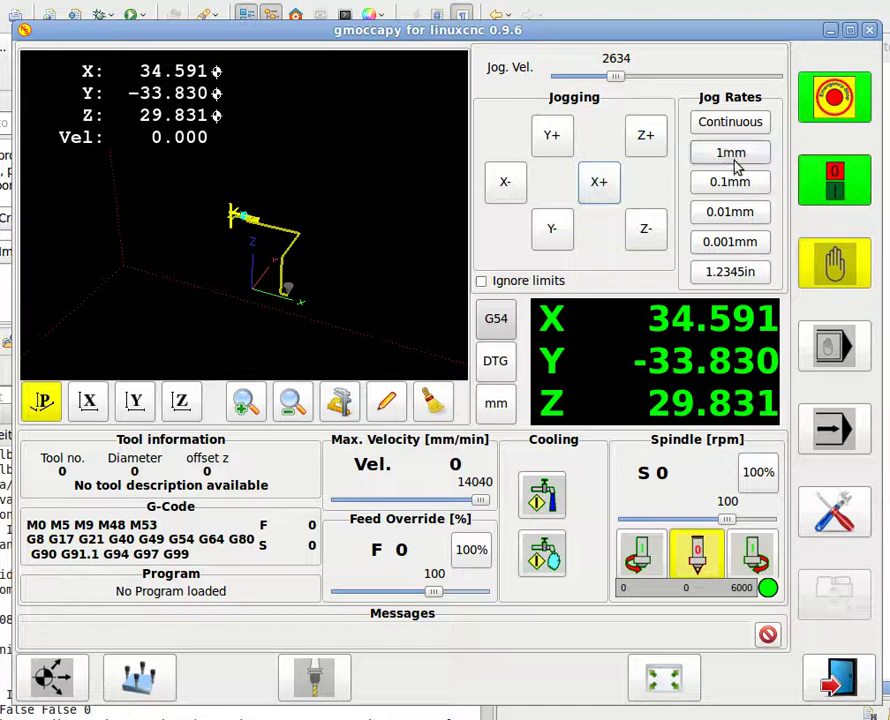
{"action": "left_click", "coordinate": [731, 125]}
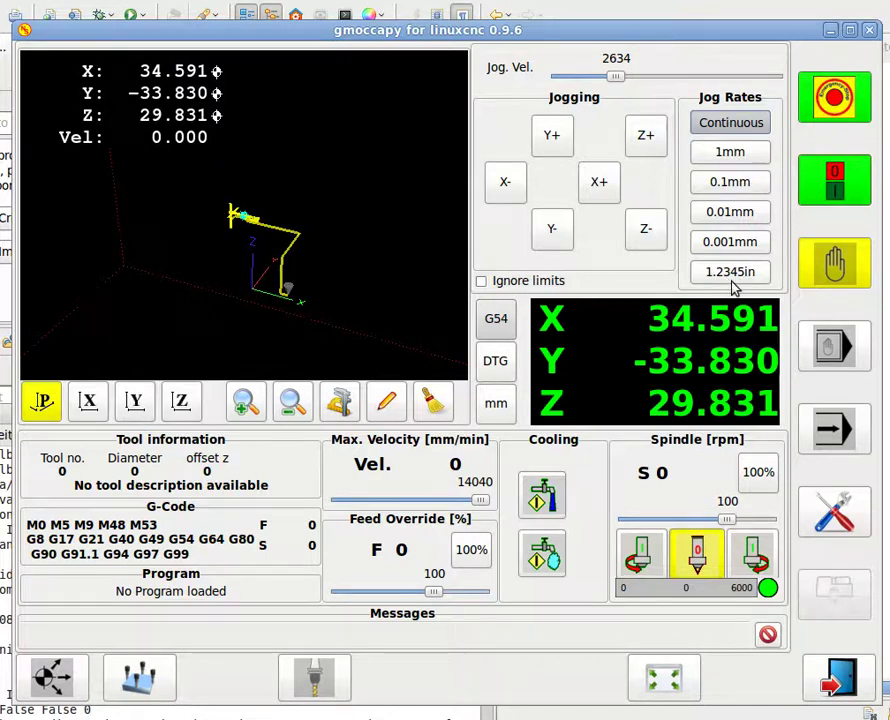
Make G57 'Turntable center' the active work offset and return to the main view.
{"action": "left_click", "coordinate": [146, 684]}
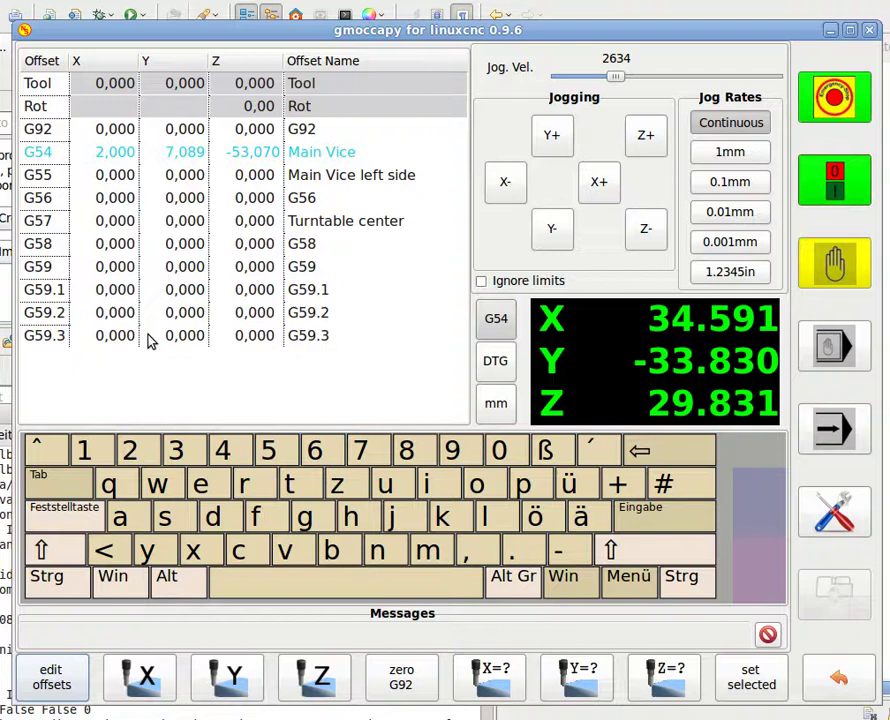
{"action": "left_click", "coordinate": [340, 162]}
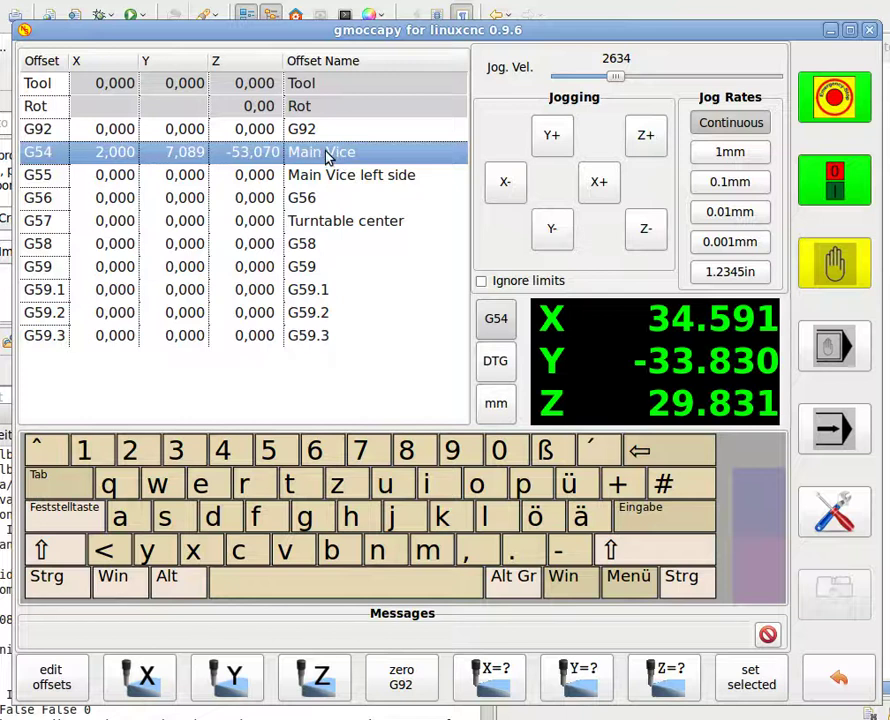
{"action": "left_click", "coordinate": [340, 178]}
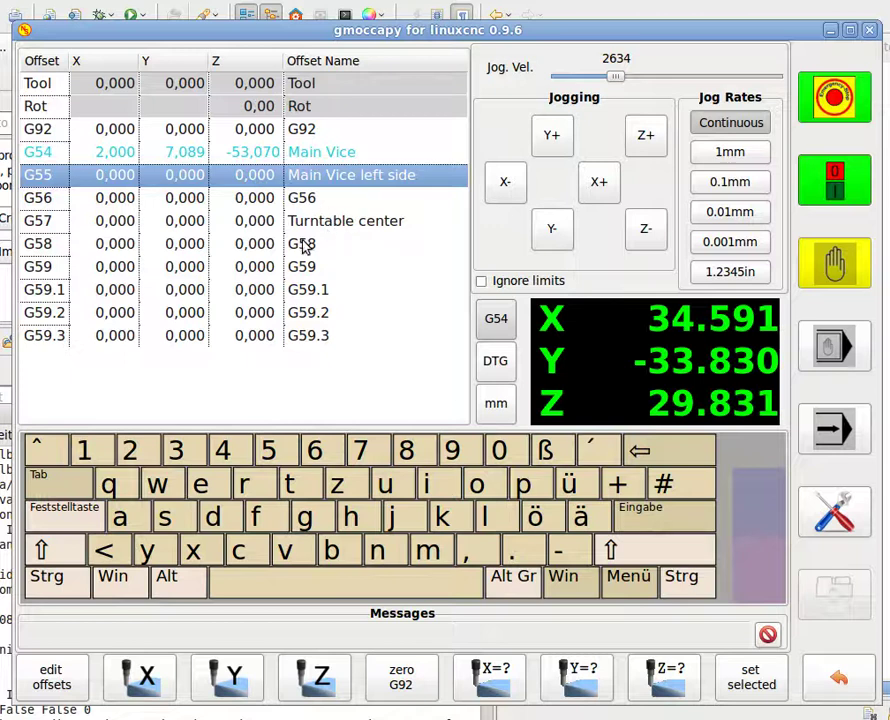
{"action": "left_click", "coordinate": [80, 222]}
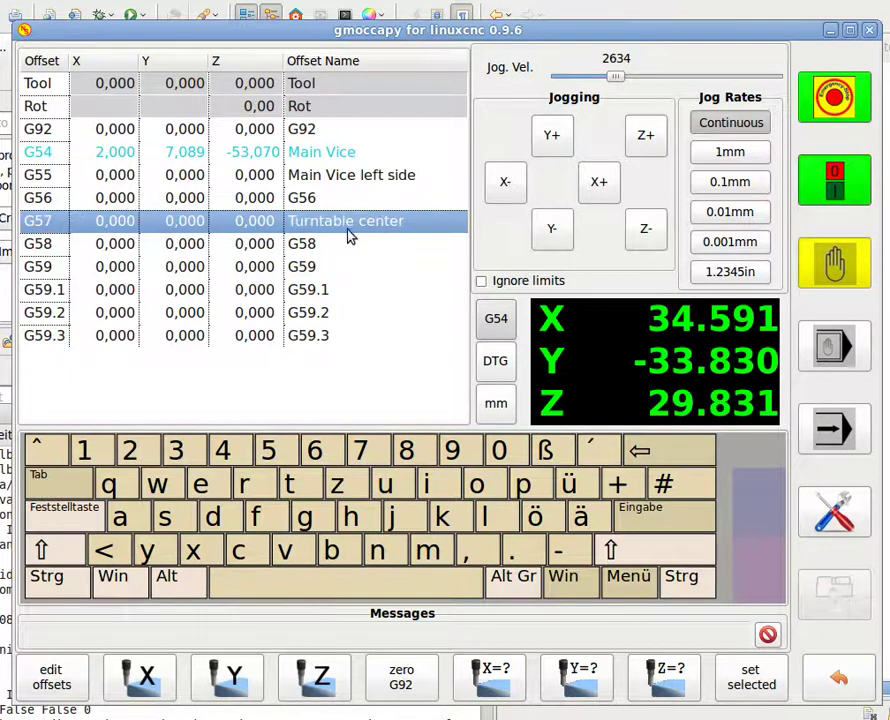
{"action": "left_click", "coordinate": [754, 684]}
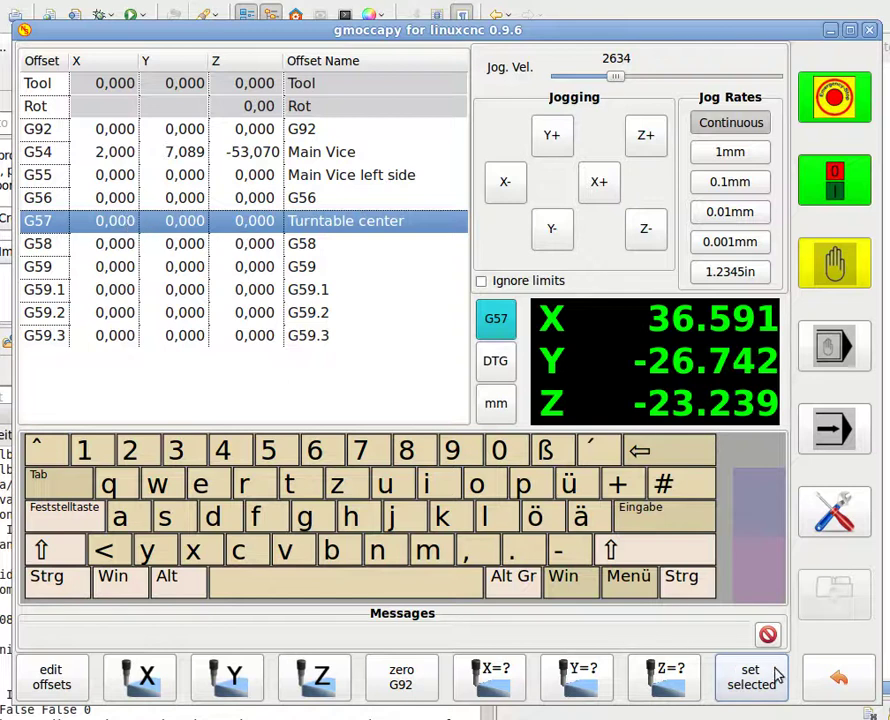
{"action": "left_click", "coordinate": [834, 266]}
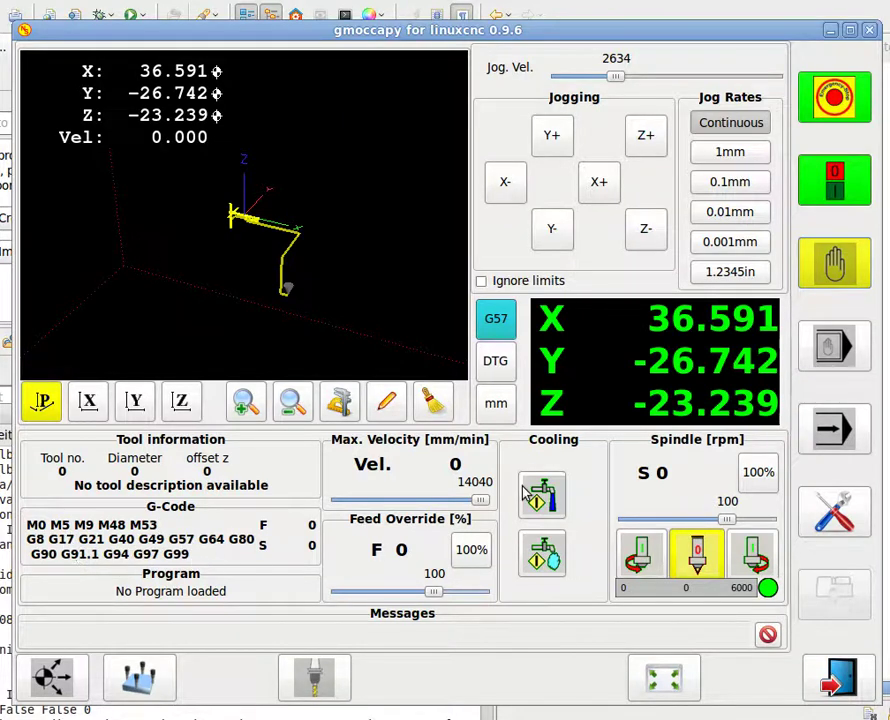
Reopen the offset table and make G54 Main Vice the active offset.
{"action": "left_click", "coordinate": [138, 679]}
{"action": "left_click", "coordinate": [118, 153]}
{"action": "left_click", "coordinate": [763, 684]}
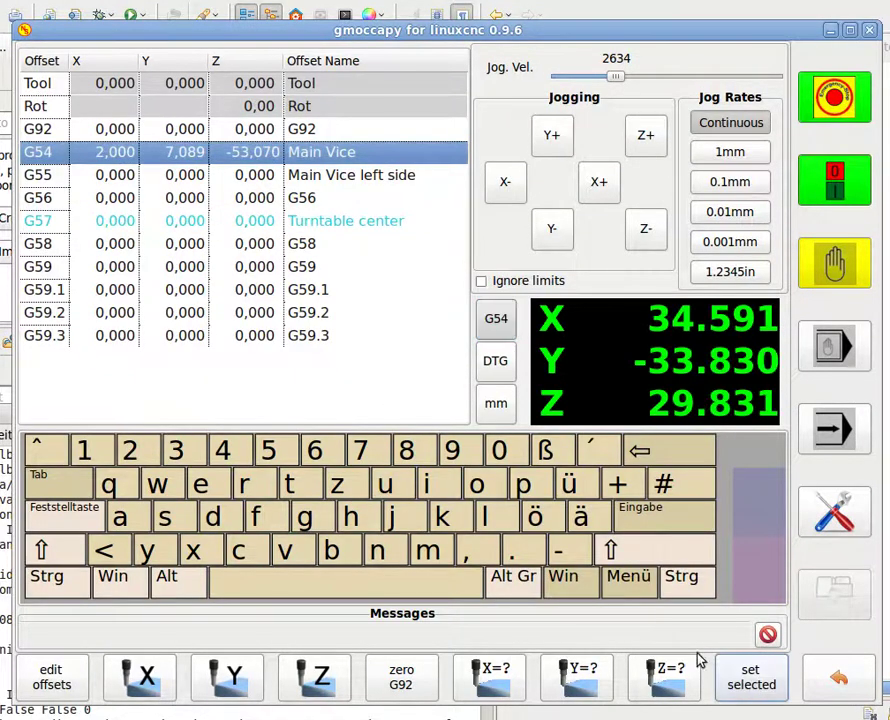
Unlock offset editing and delete the G55 offset's old name.
{"action": "left_click", "coordinate": [52, 680]}
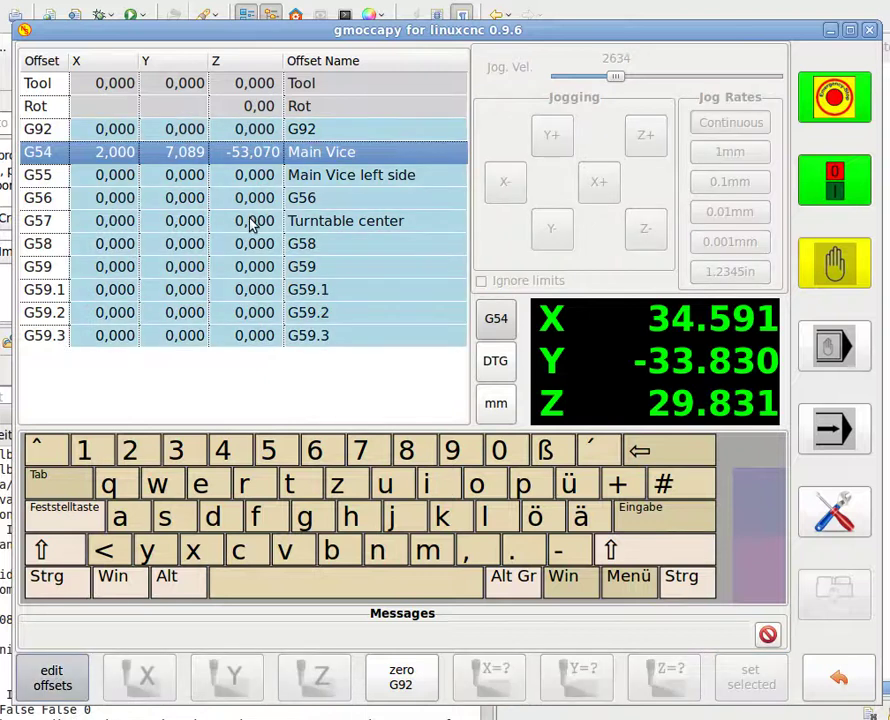
{"action": "left_click", "coordinate": [316, 177]}
{"action": "left_click", "coordinate": [318, 176]}
{"action": "left_click_drag", "start_coordinate": [396, 175], "coordinate": [285, 186]}
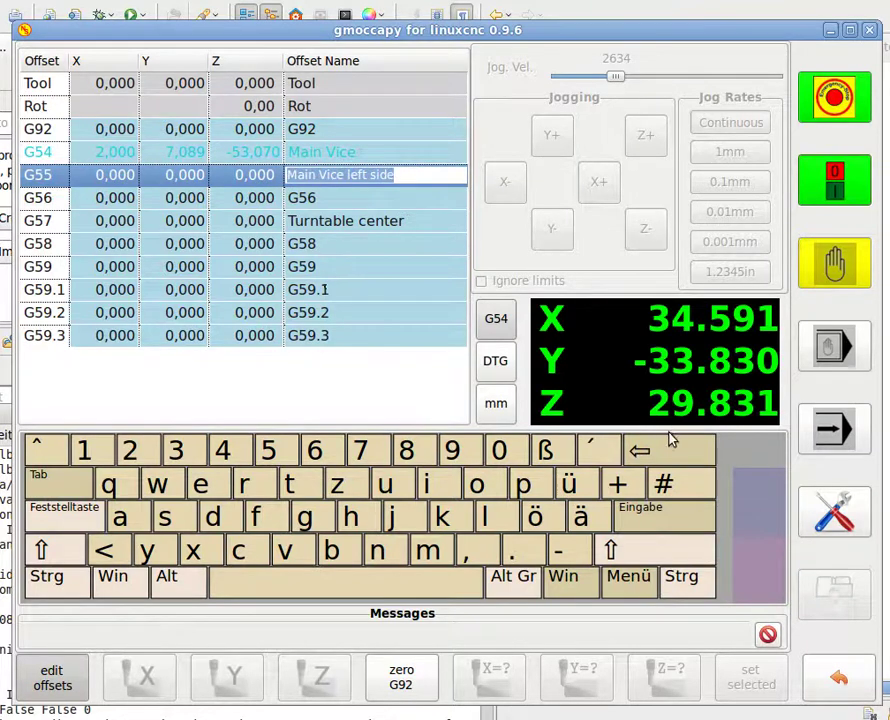
{"action": "left_click", "coordinate": [668, 460]}
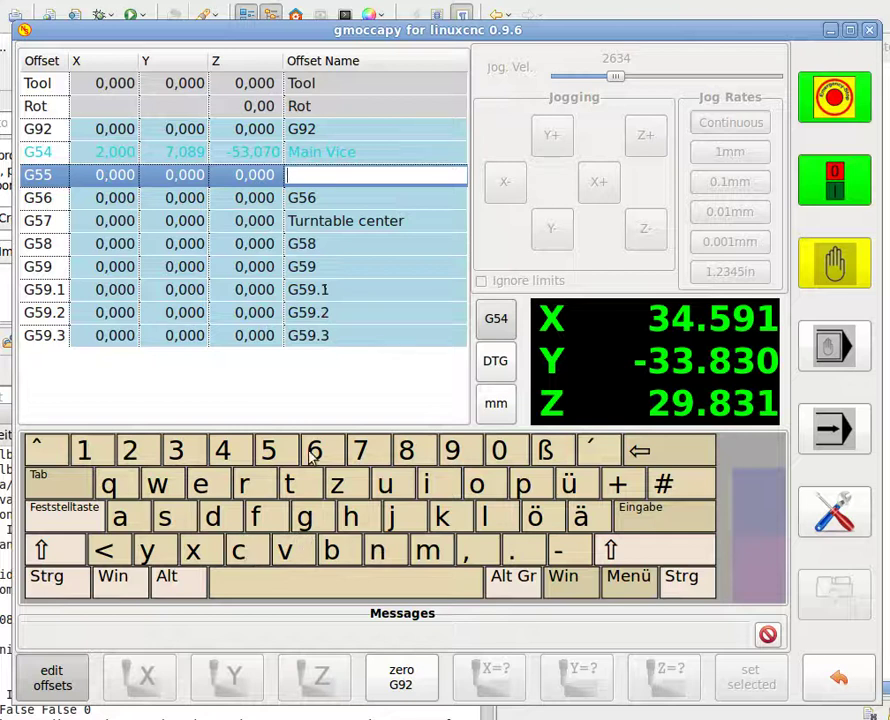
Enter 'Middle' as the G55 name on the on-screen keyboard, confirm, and select G54.
{"action": "key", "text": "shift"}
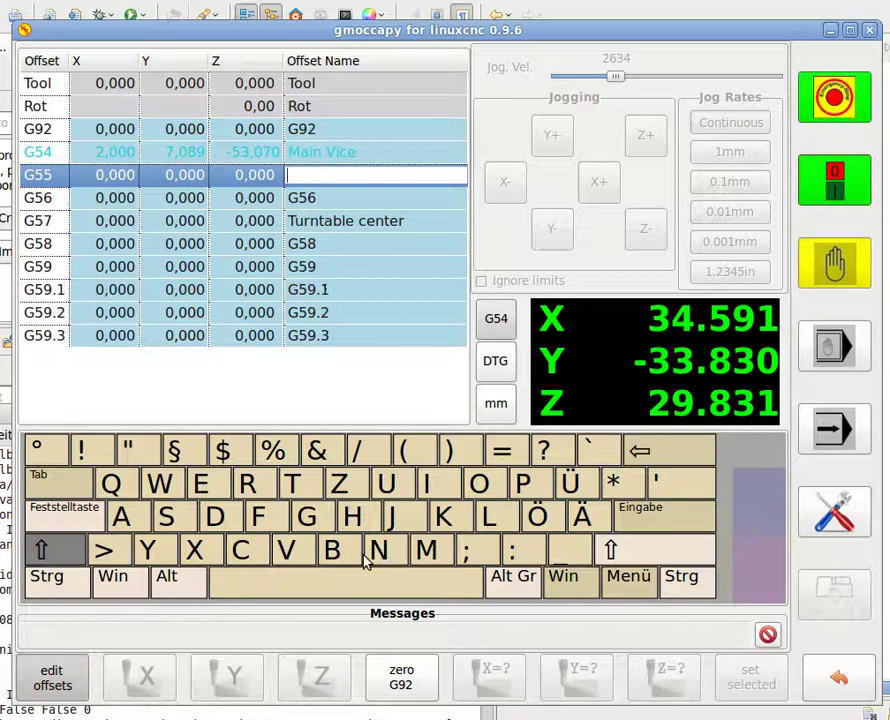
{"action": "left_click", "coordinate": [426, 552]}
{"action": "left_click", "coordinate": [416, 488]}
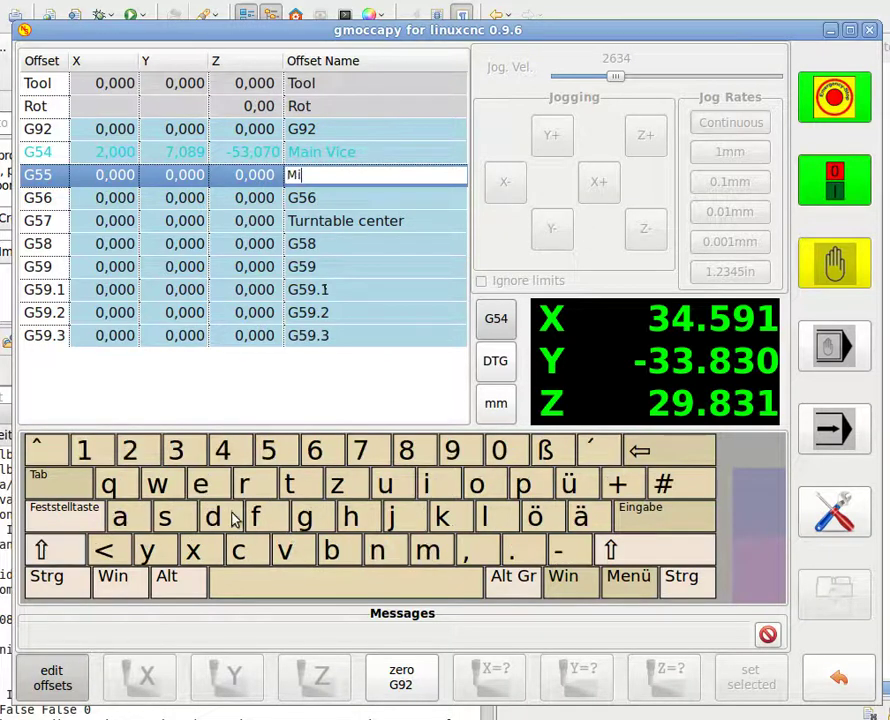
{"action": "double_click", "coordinate": [229, 519]}
{"action": "left_click", "coordinate": [492, 517]}
{"action": "left_click", "coordinate": [205, 485]}
{"action": "left_click", "coordinate": [652, 518]}
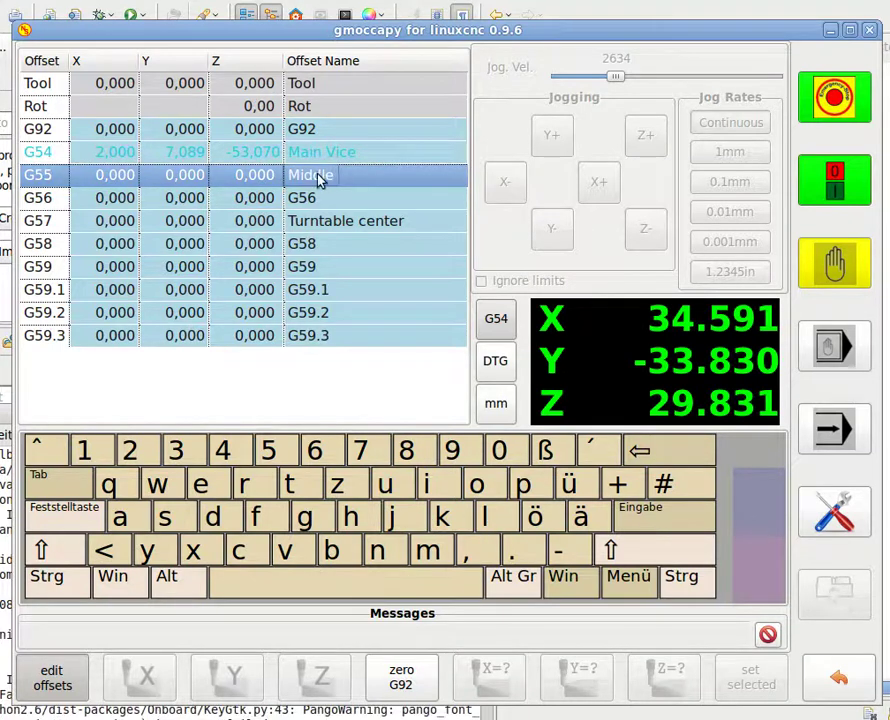
{"action": "left_click", "coordinate": [98, 153]}
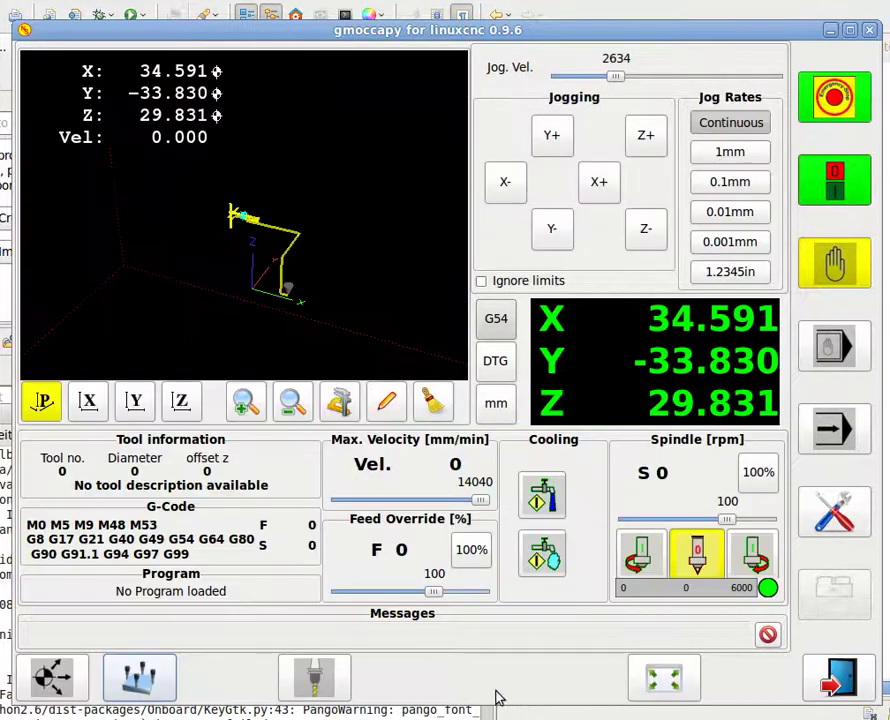
Touch off G54 so the position reads X 0, Y -5, Z 50.
{"action": "left_click", "coordinate": [140, 682]}
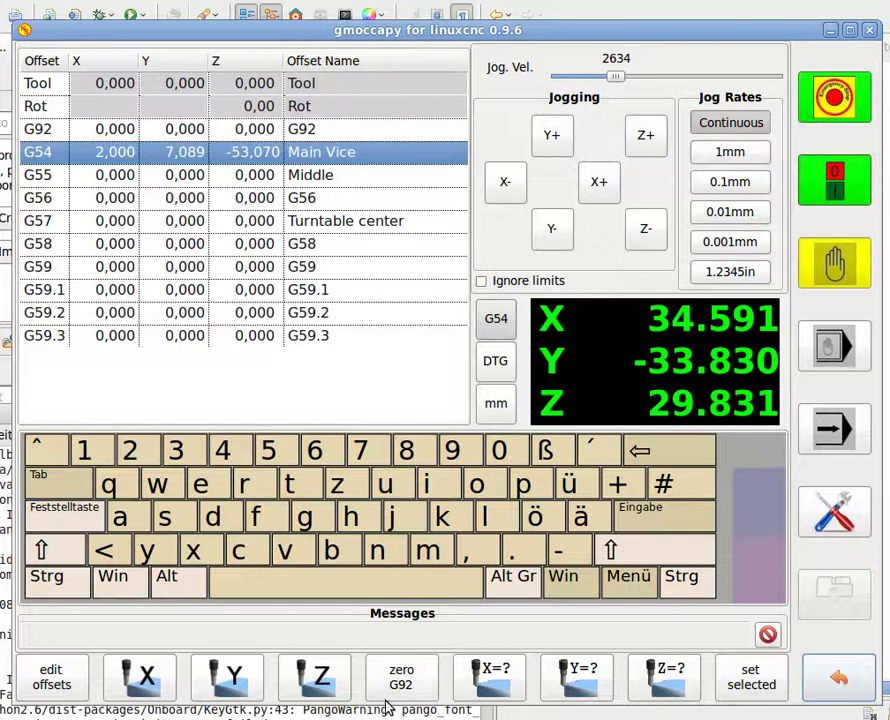
{"action": "left_click", "coordinate": [148, 683]}
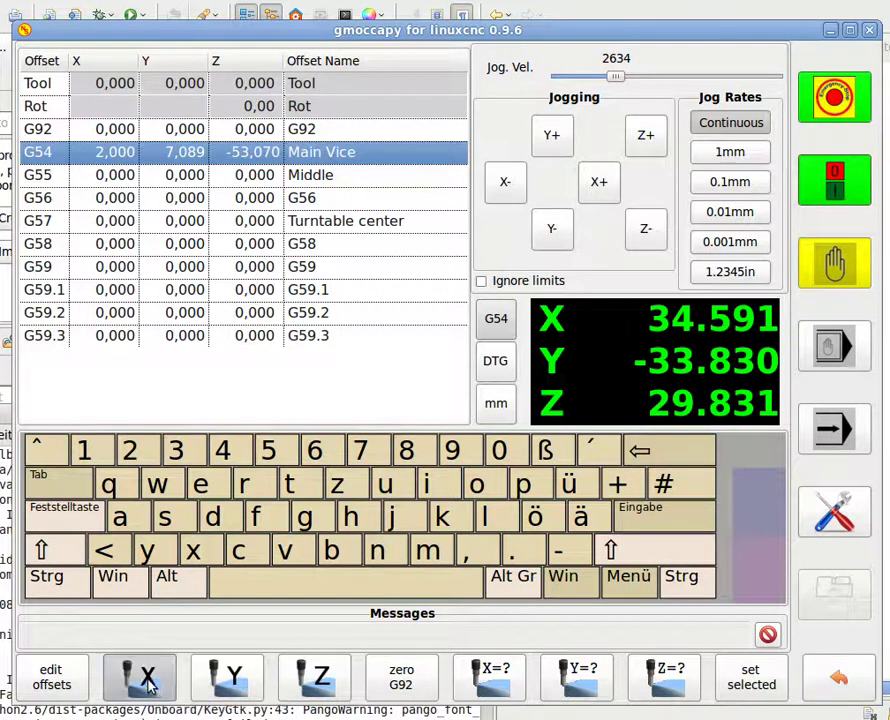
{"action": "left_click", "coordinate": [582, 680]}
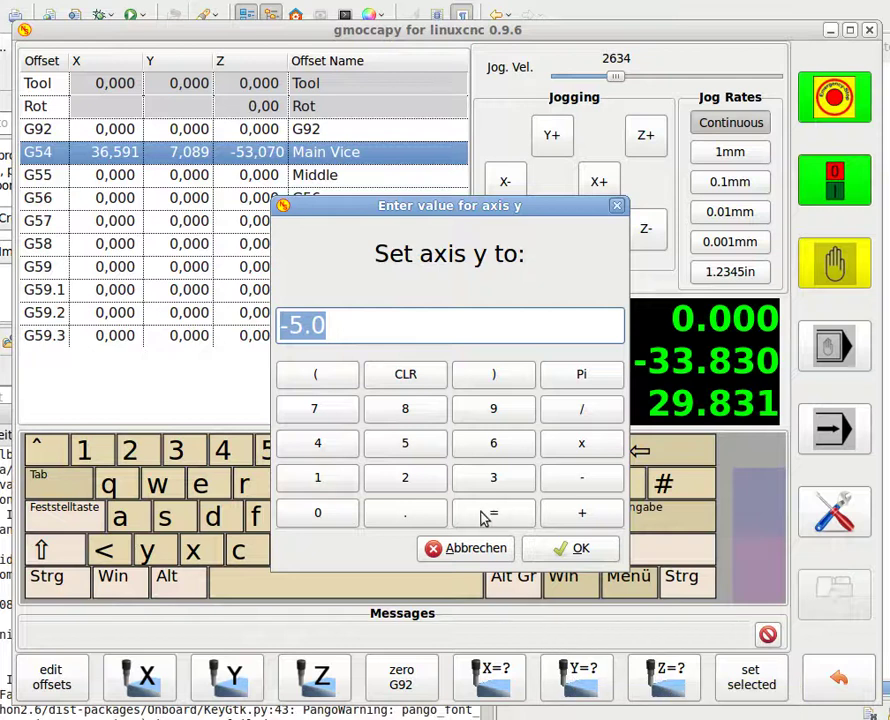
{"action": "left_click", "coordinate": [581, 549]}
{"action": "left_click", "coordinate": [665, 676]}
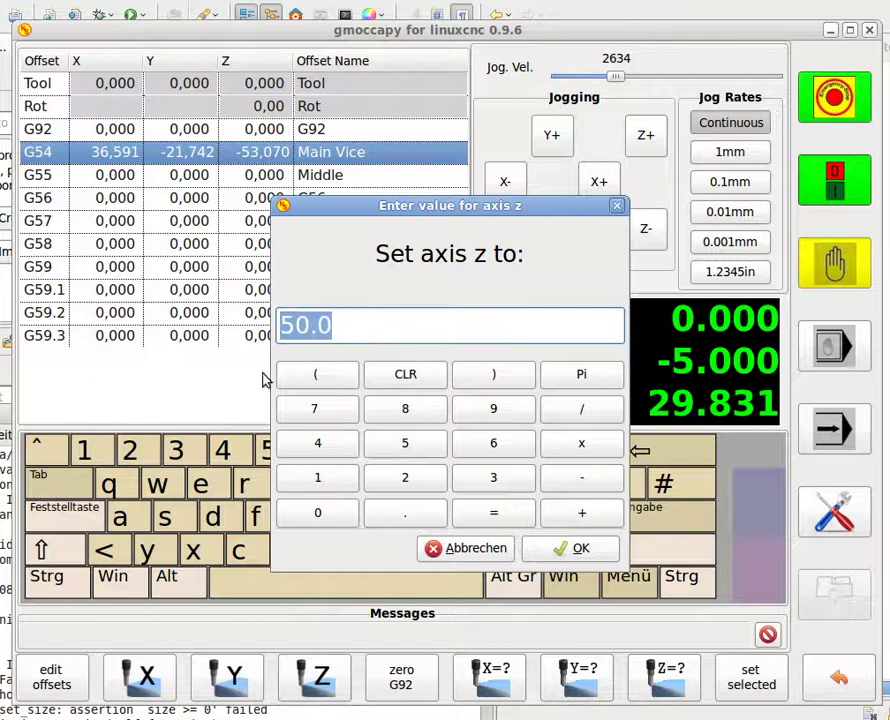
{"action": "left_click", "coordinate": [578, 550]}
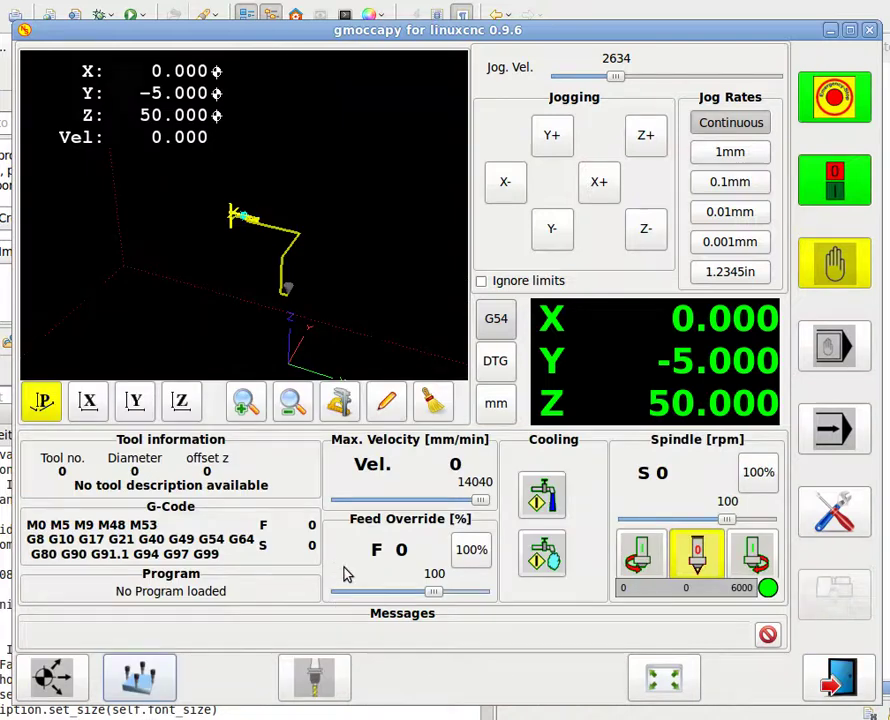
Switch to auto mode and load nc_files/Gmoccapy_2_tools_with_compensation.ngc.
{"action": "left_click", "coordinate": [845, 428]}
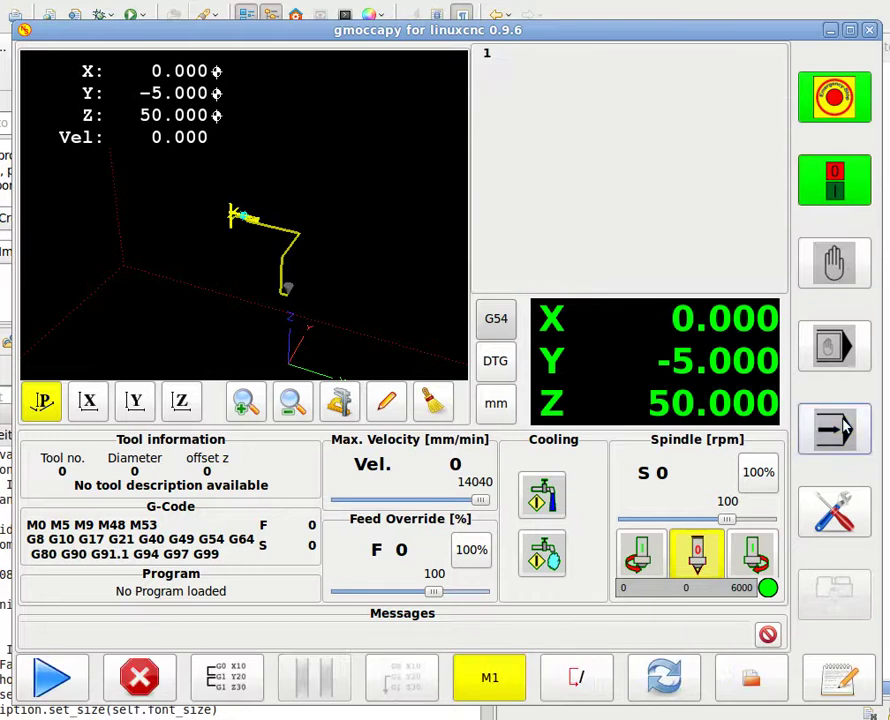
{"action": "left_click", "coordinate": [757, 680]}
{"action": "left_click", "coordinate": [188, 435]}
{"action": "left_click", "coordinate": [396, 250]}
{"action": "double_click", "coordinate": [396, 250]}
{"action": "double_click", "coordinate": [552, 340]}
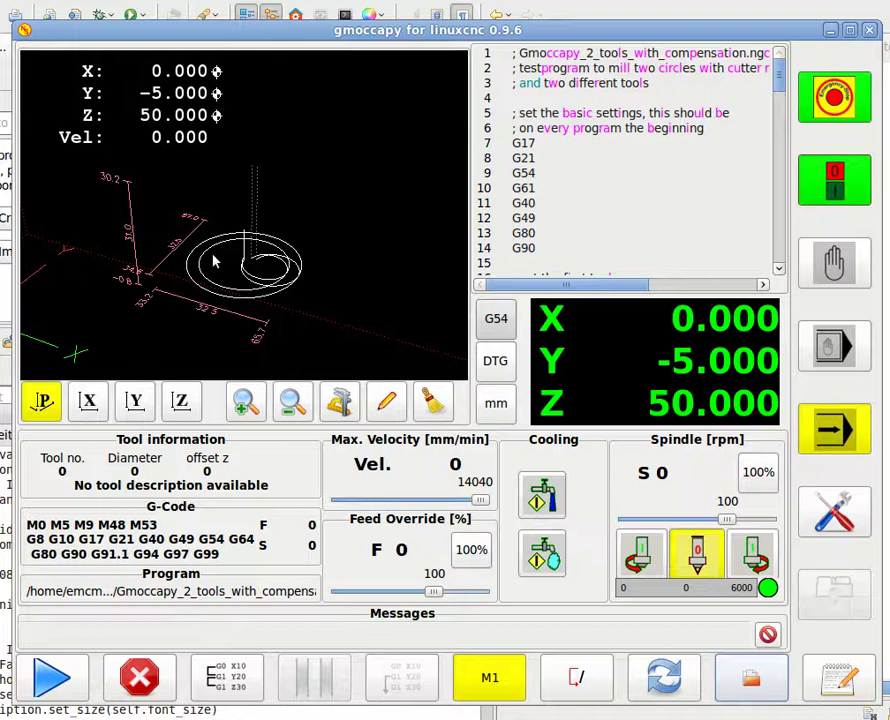
Rotate, change views, zoom the toolpath preview and toggle its dimension labels.
{"action": "mouse_move", "coordinate": [234, 259]}
{"action": "left_mouse_down"}
{"action": "mouse_move", "coordinate": [266, 234]}
{"action": "mouse_move", "coordinate": [212, 234]}
{"action": "mouse_move", "coordinate": [223, 248]}
{"action": "mouse_move", "coordinate": [376, 227]}
{"action": "mouse_move", "coordinate": [241, 254]}
{"action": "left_mouse_up"}
{"action": "left_click", "coordinate": [88, 401]}
{"action": "left_click", "coordinate": [41, 401]}
{"action": "left_click", "coordinate": [246, 402]}
{"action": "left_click", "coordinate": [246, 402]}
{"action": "left_click", "coordinate": [290, 401]}
{"action": "left_click", "coordinate": [290, 401]}
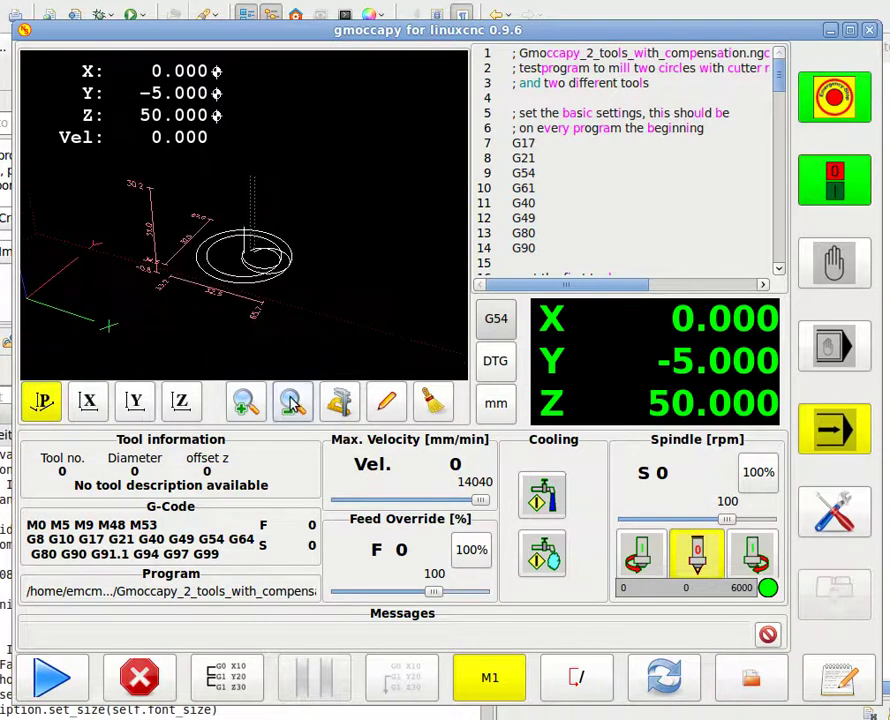
{"action": "left_click", "coordinate": [340, 401]}
{"action": "left_click", "coordinate": [340, 404]}
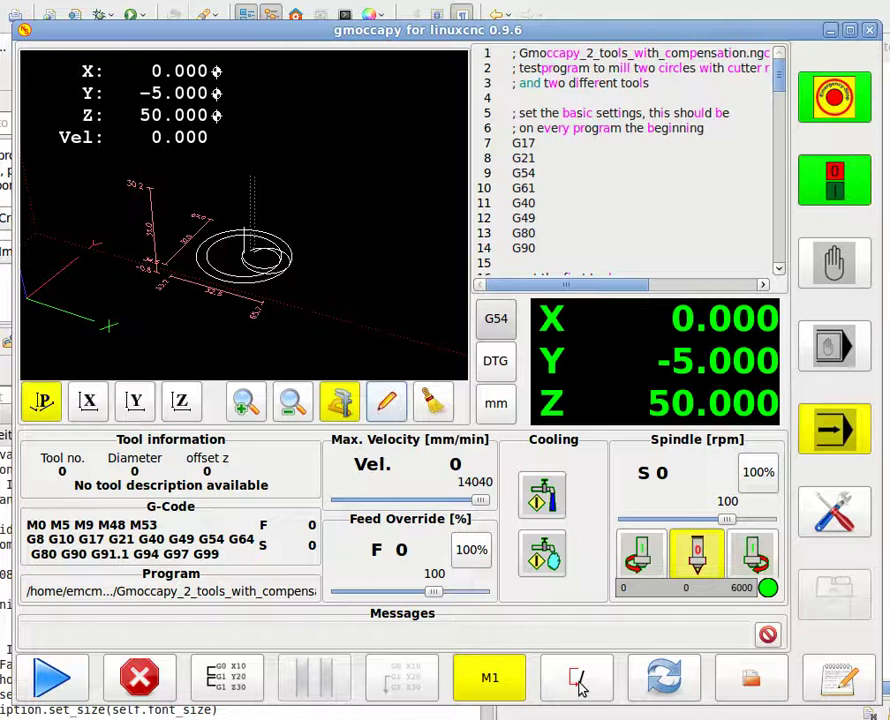
Start the program, confirm tool 3 is installed, and pause the run.
{"action": "left_click", "coordinate": [90, 692]}
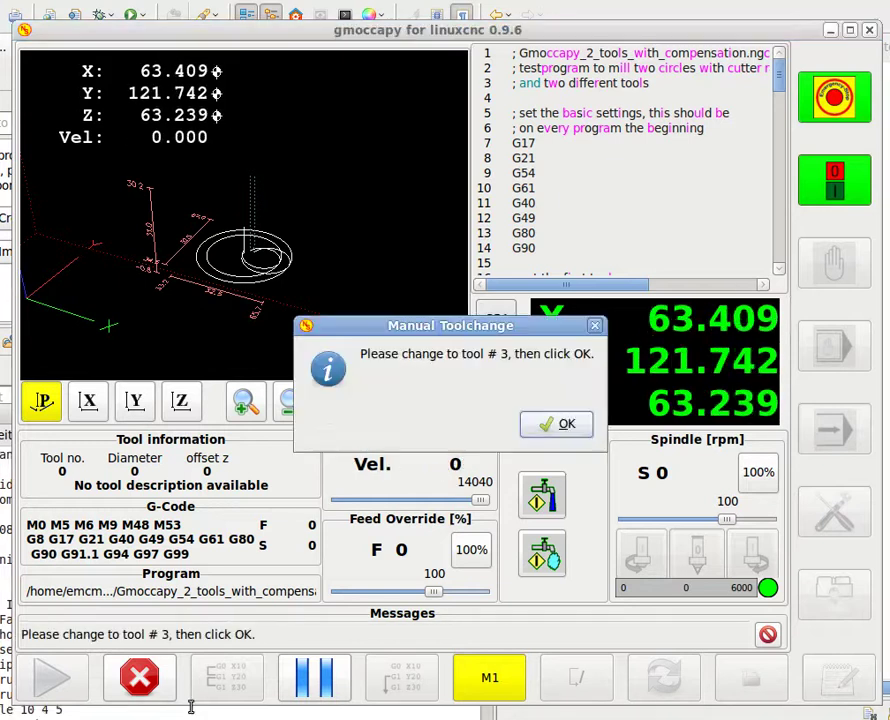
{"action": "left_click", "coordinate": [563, 423]}
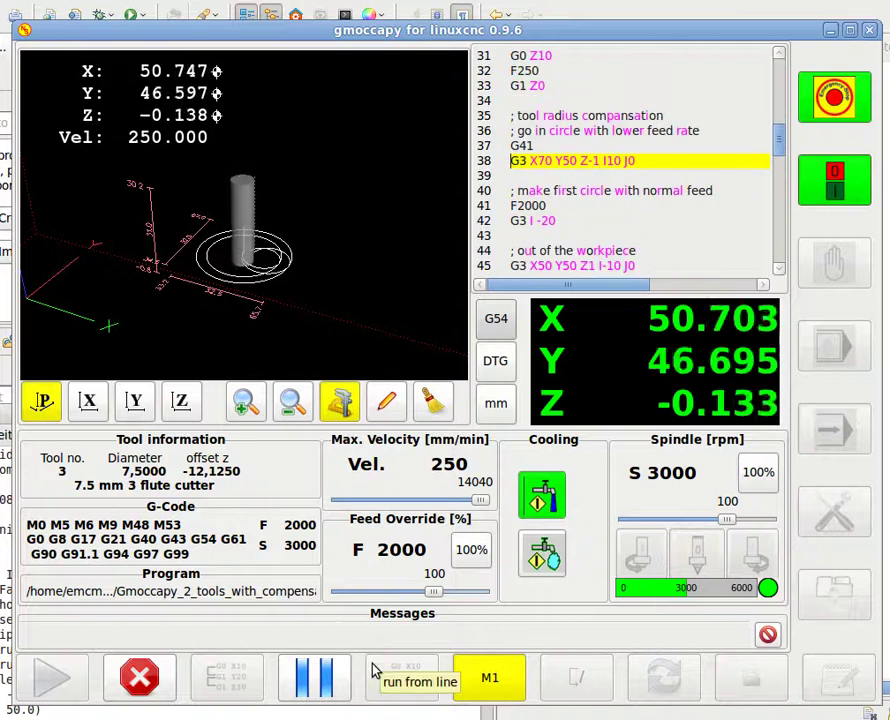
{"action": "left_click", "coordinate": [322, 685]}
Turn on mist and flood coolant, adjust spindle speed, start it forward, and resume.
{"action": "left_click", "coordinate": [546, 562]}
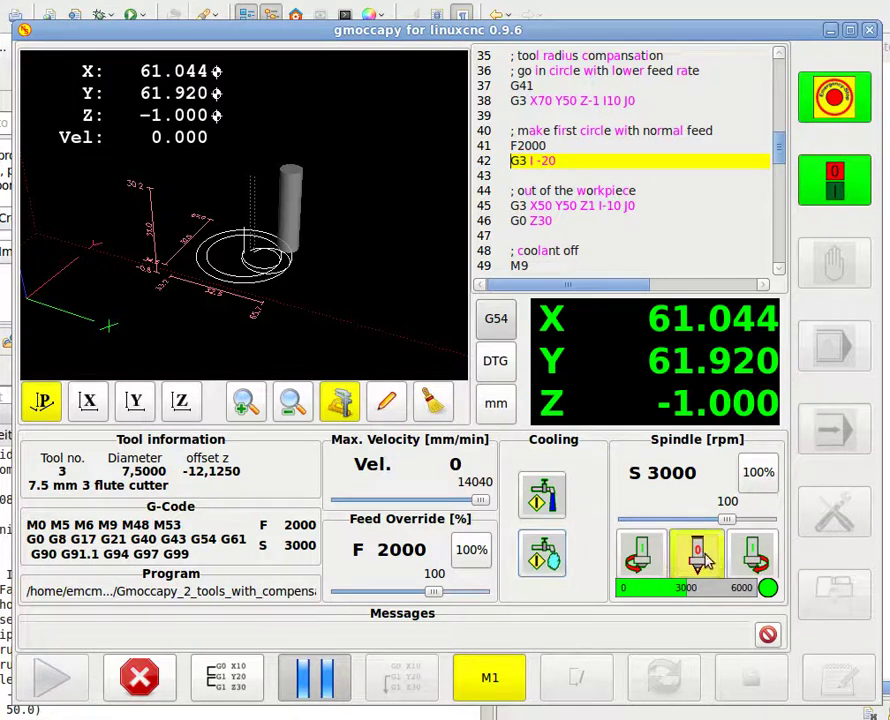
{"action": "left_click_drag", "start_coordinate": [700, 590], "coordinate": [630, 598]}
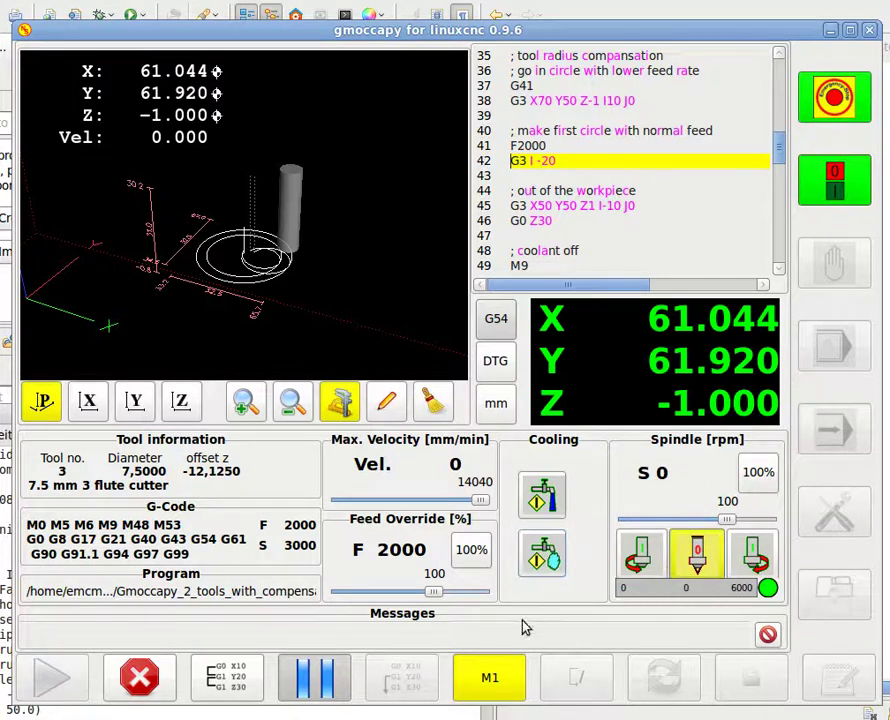
{"action": "left_click", "coordinate": [754, 555]}
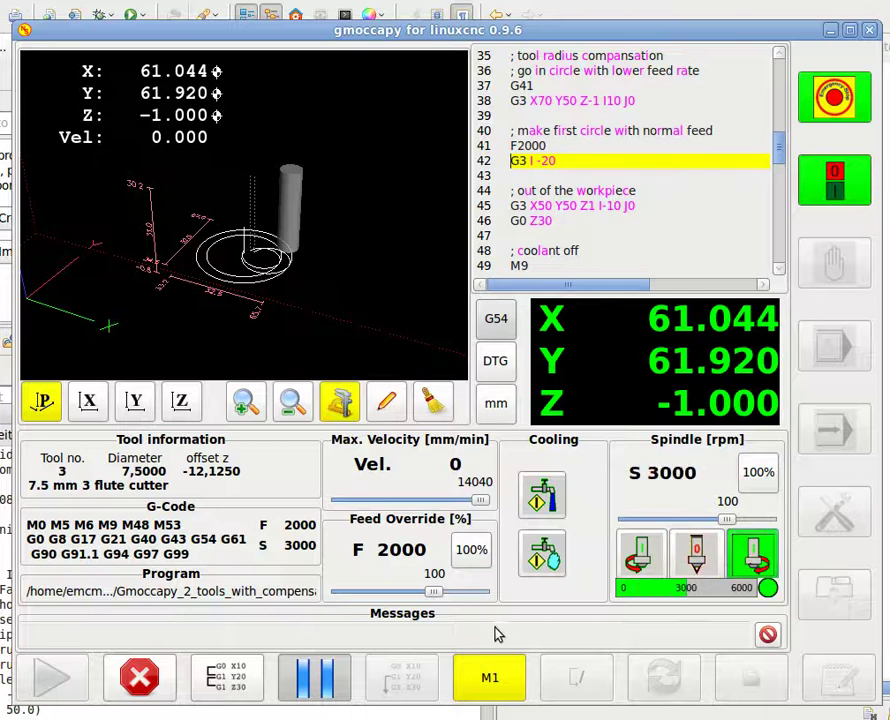
{"action": "left_click", "coordinate": [542, 495]}
{"action": "left_click", "coordinate": [315, 678]}
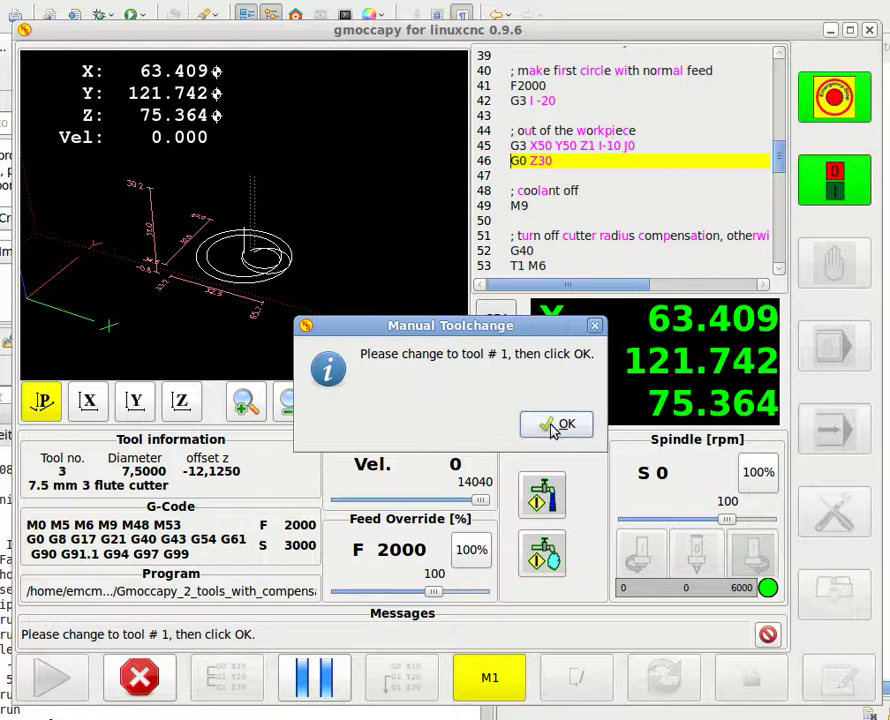
Confirm tool 1, enable and clear the optional stop, and turn on tool path drawing.
{"action": "left_click", "coordinate": [556, 427]}
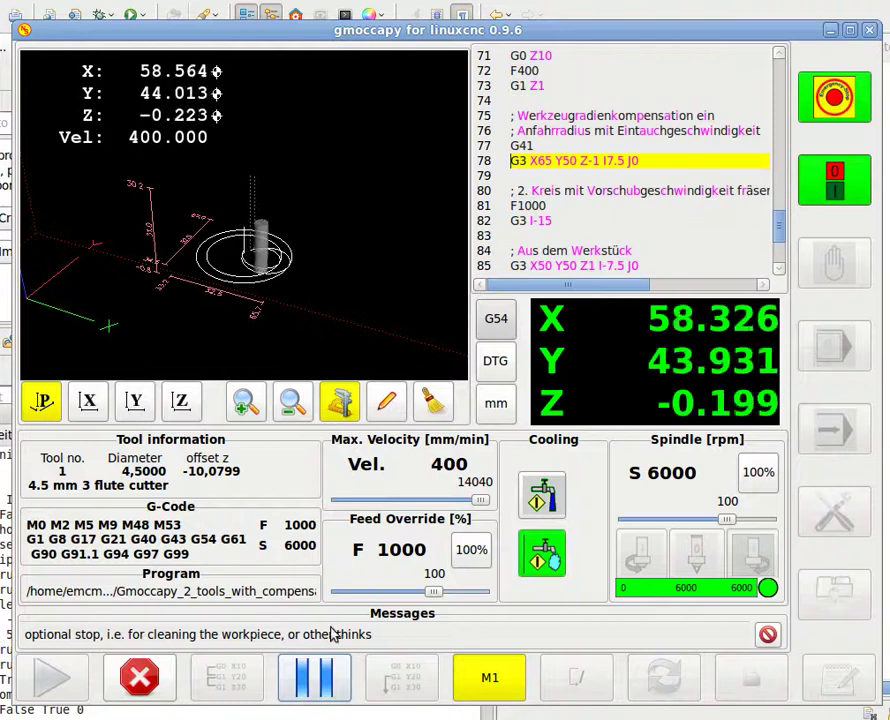
{"action": "left_click", "coordinate": [490, 675]}
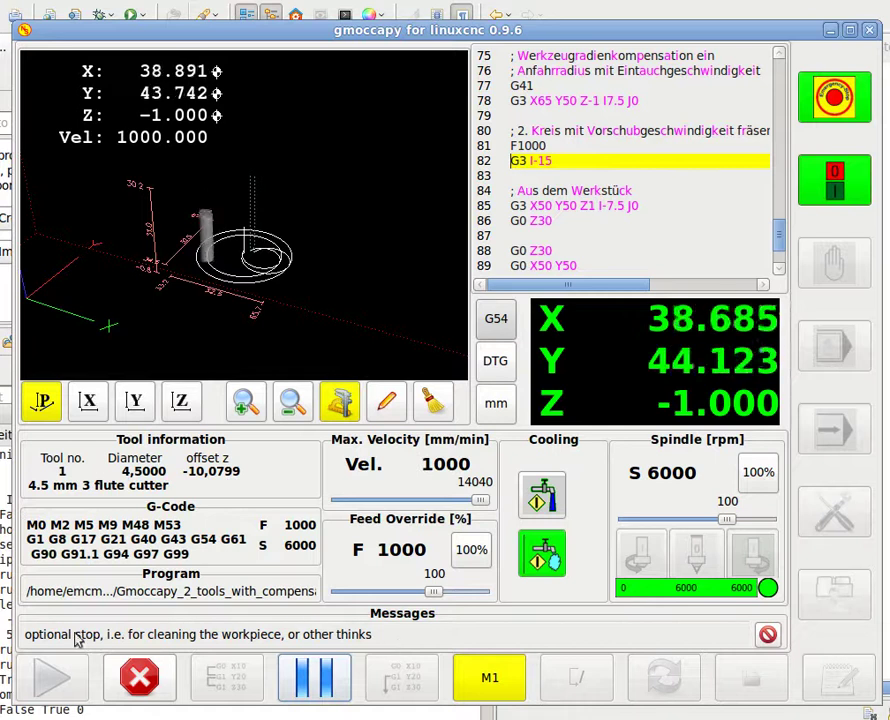
{"action": "left_click", "coordinate": [768, 635]}
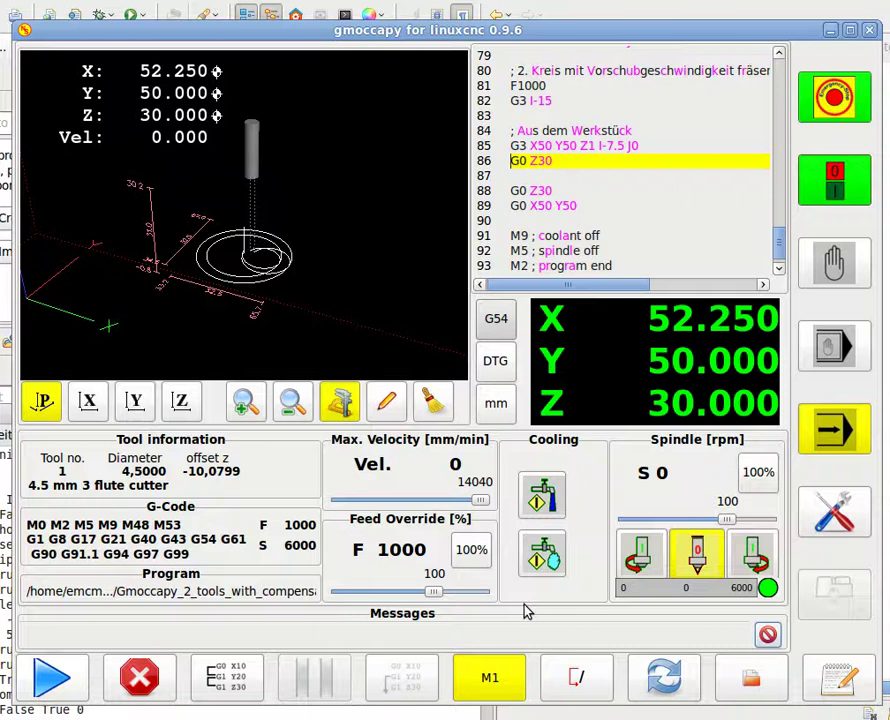
{"action": "left_click", "coordinate": [396, 418]}
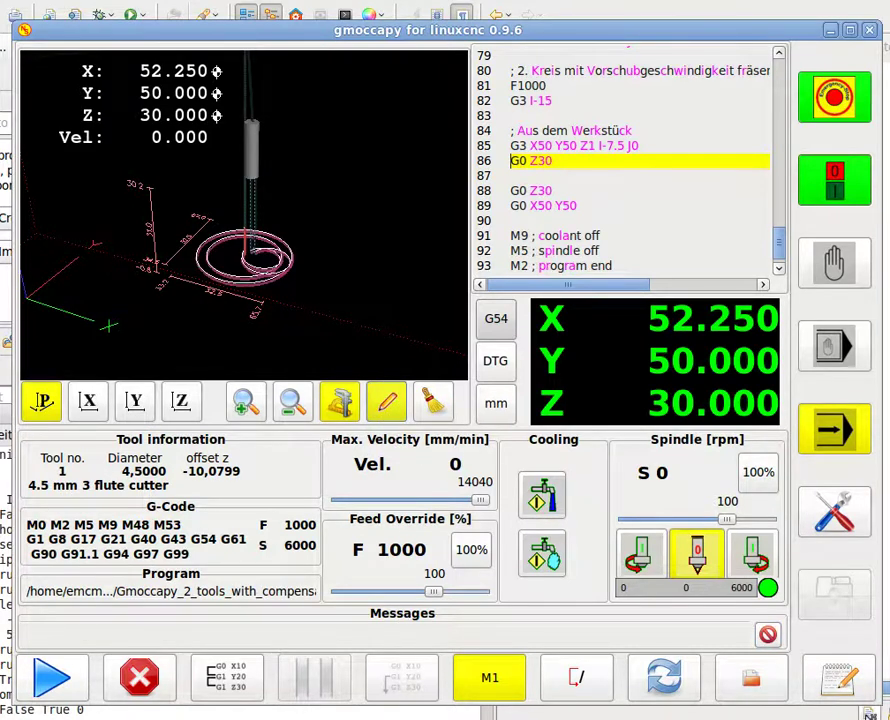
Open the program in the editor, toggle the on-screen keyboard, and search for 'cool'.
{"action": "left_click", "coordinate": [838, 677]}
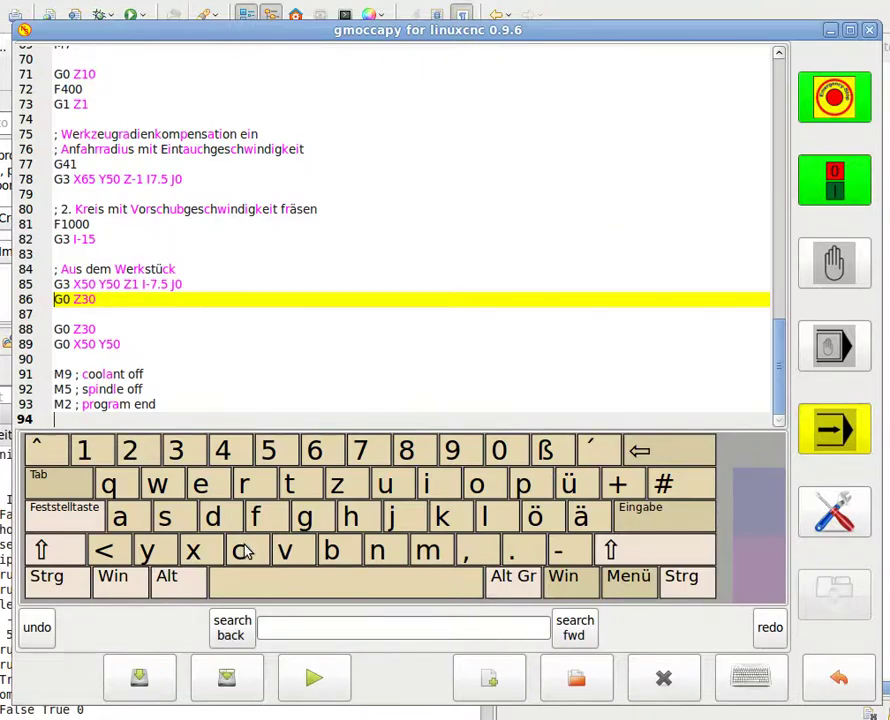
{"action": "left_click", "coordinate": [836, 682]}
{"action": "left_click", "coordinate": [836, 692]}
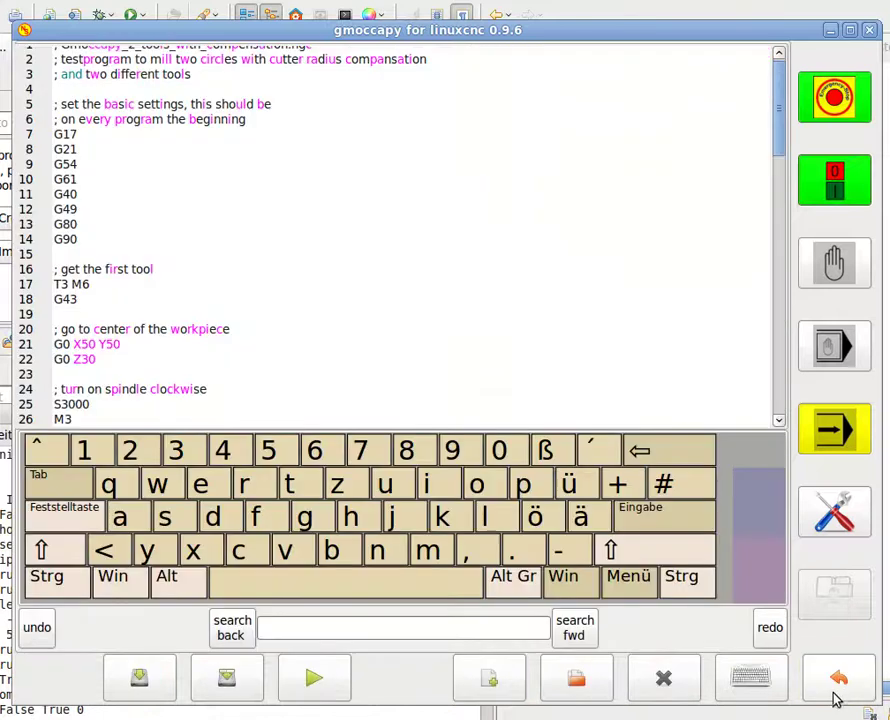
{"action": "left_click", "coordinate": [766, 690]}
{"action": "left_click", "coordinate": [766, 690]}
{"action": "left_click", "coordinate": [766, 690]}
{"action": "left_click", "coordinate": [766, 690]}
{"action": "left_click", "coordinate": [313, 628]}
{"action": "type", "text": "cool"}
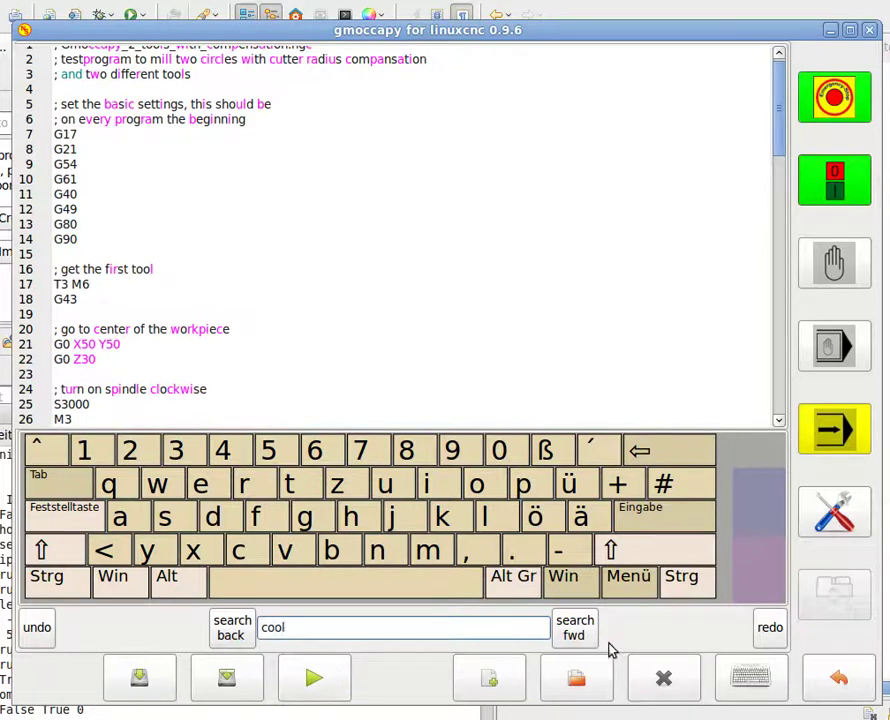
Search forward for 'cool' to line 91, then back to the '; coolant on' comment.
{"action": "left_click", "coordinate": [575, 628]}
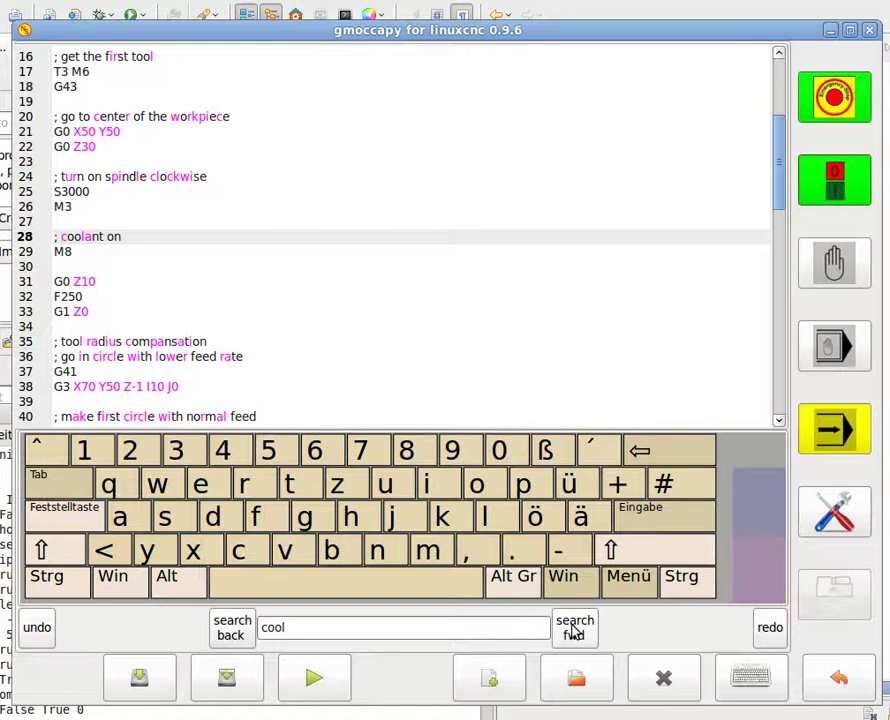
{"action": "left_click", "coordinate": [575, 628]}
{"action": "left_click", "coordinate": [575, 628]}
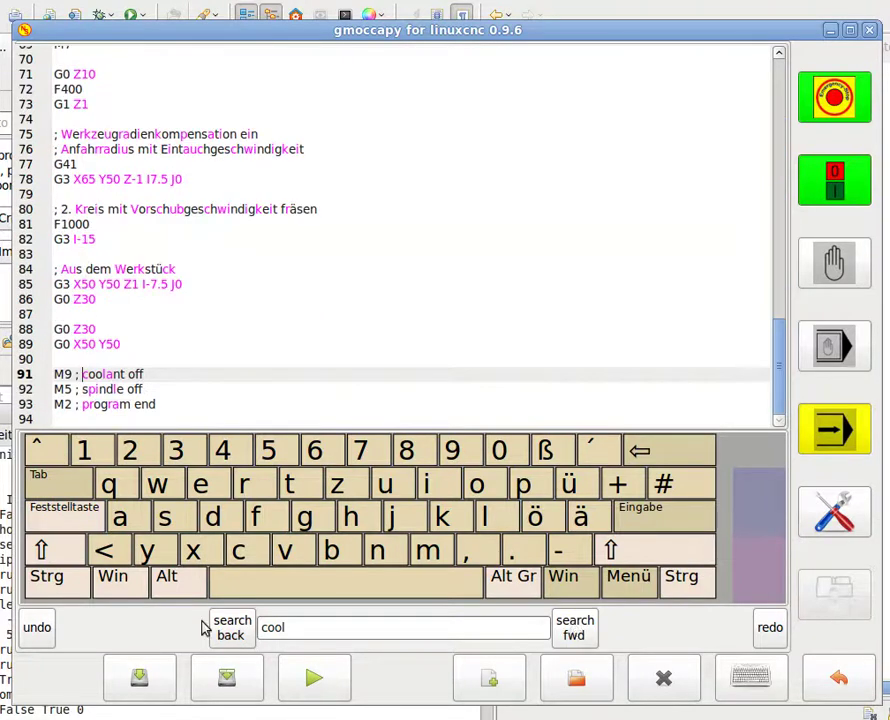
{"action": "left_click", "coordinate": [232, 634]}
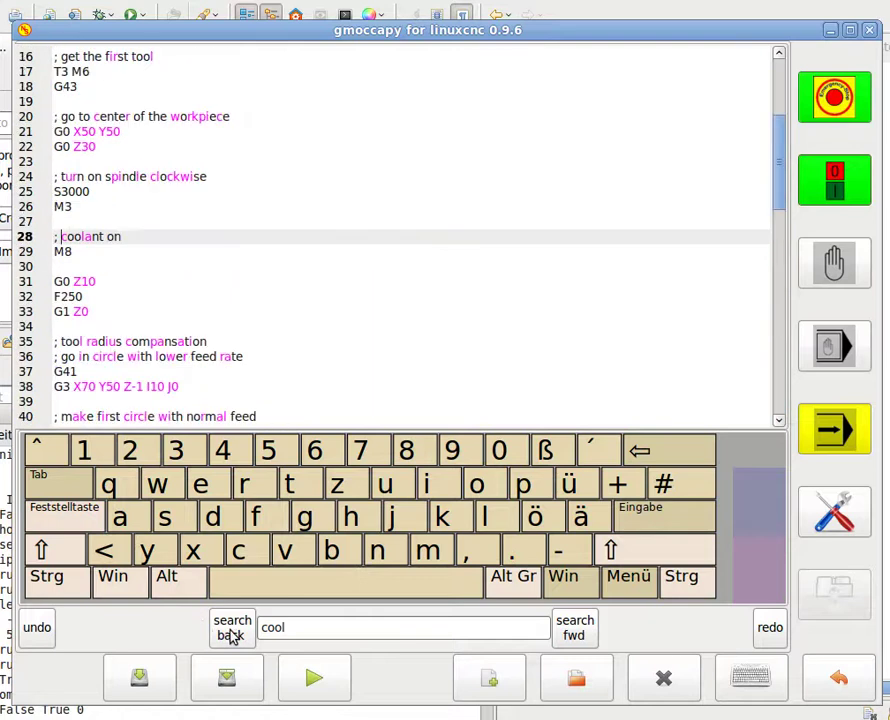
Change the M8 command on line 29 to M7.
{"action": "left_click", "coordinate": [102, 257]}
{"action": "key", "text": "BackSpace"}
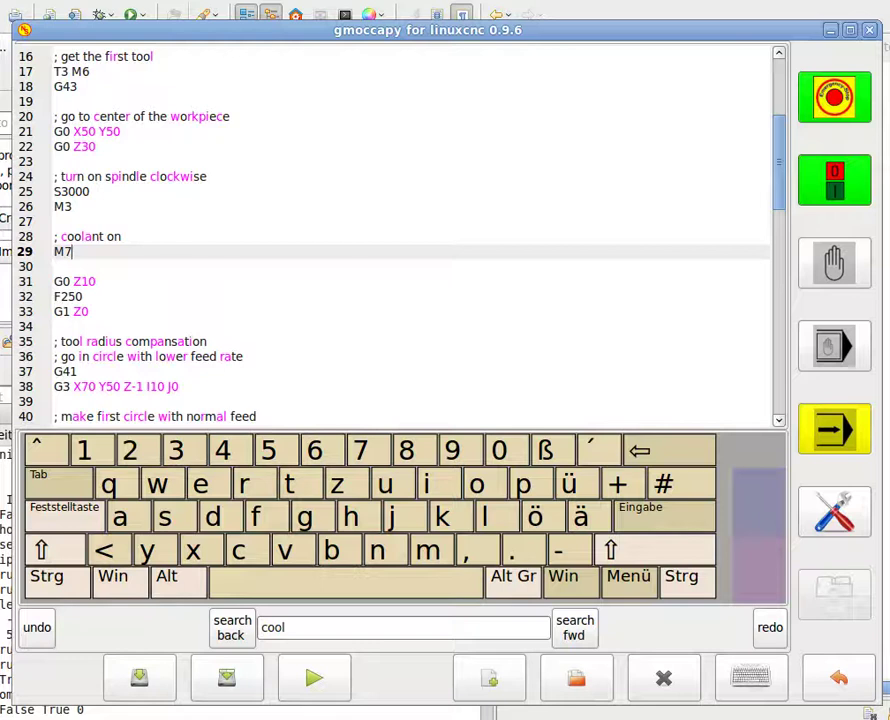
{"action": "left_click", "coordinate": [60, 266]}
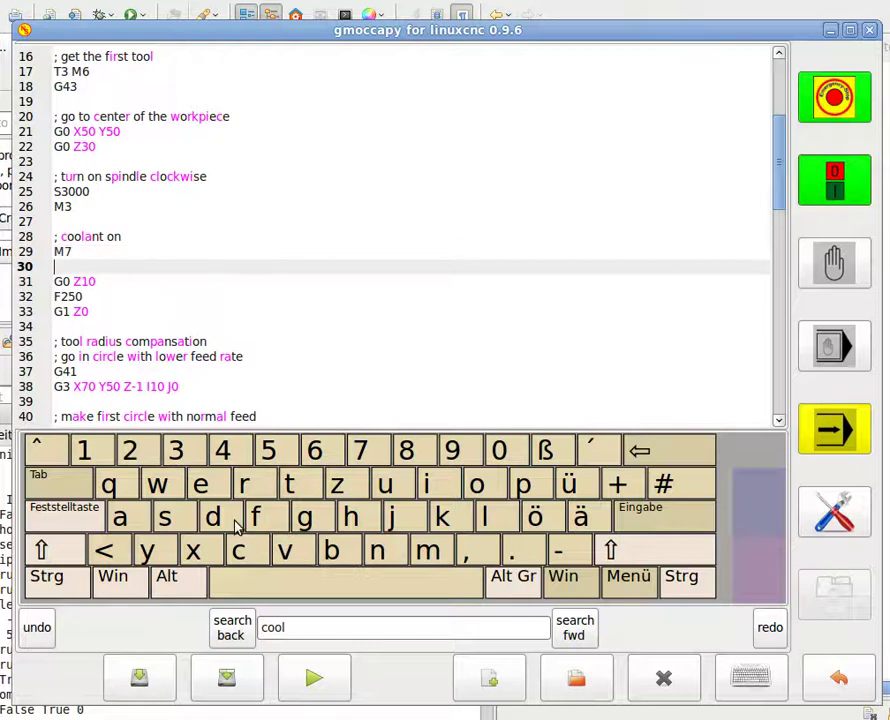
Undo and redo the line 29 edit, ending with M8 restored.
{"action": "left_click", "coordinate": [37, 628]}
{"action": "left_click", "coordinate": [37, 628]}
{"action": "left_click", "coordinate": [772, 632]}
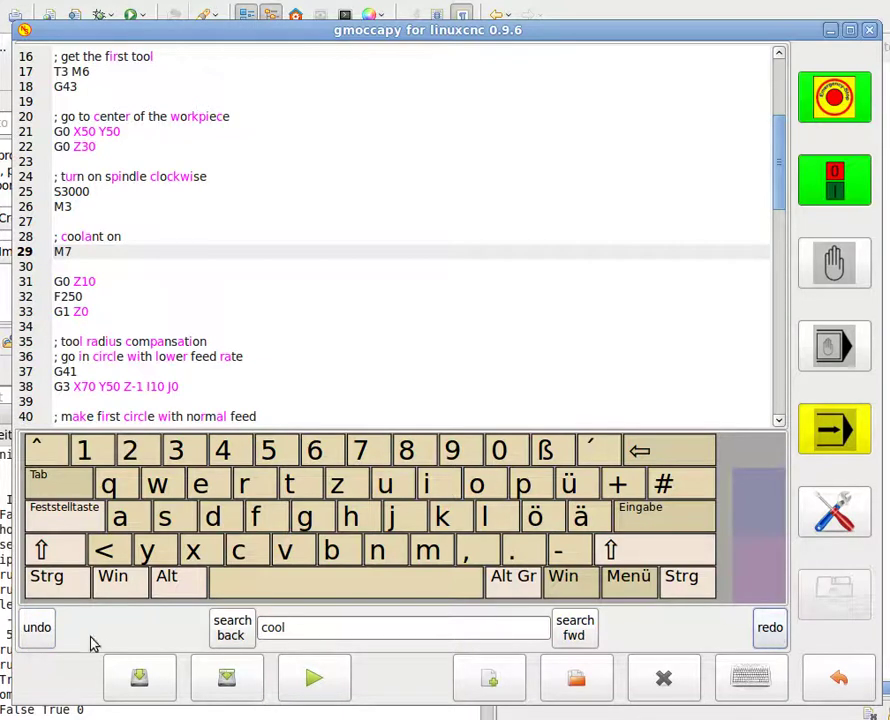
{"action": "left_click", "coordinate": [40, 632]}
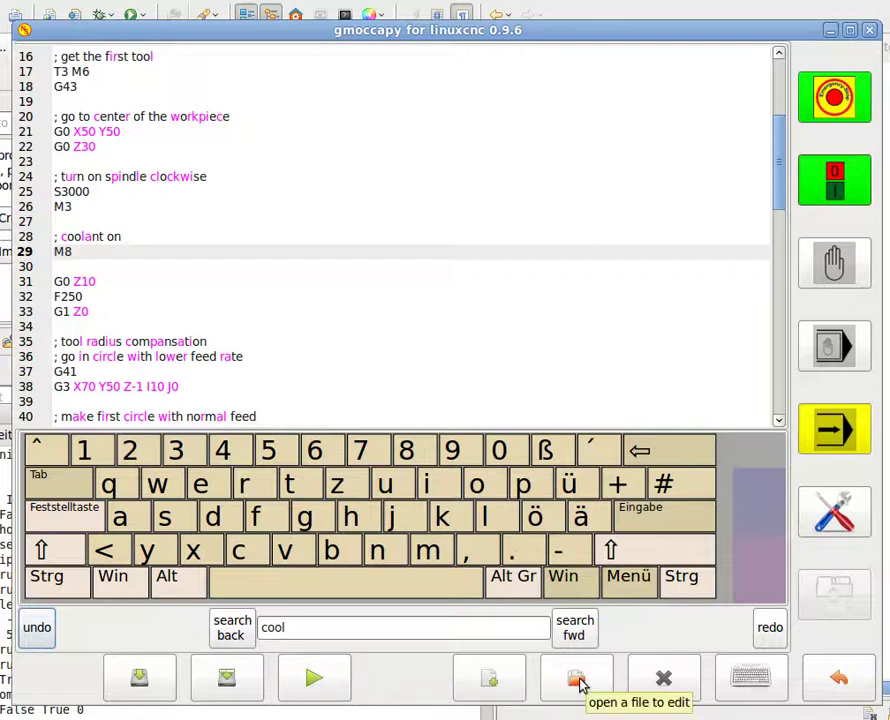
Clear the editor to an empty new file and return to the main view.
{"action": "left_click", "coordinate": [490, 680]}
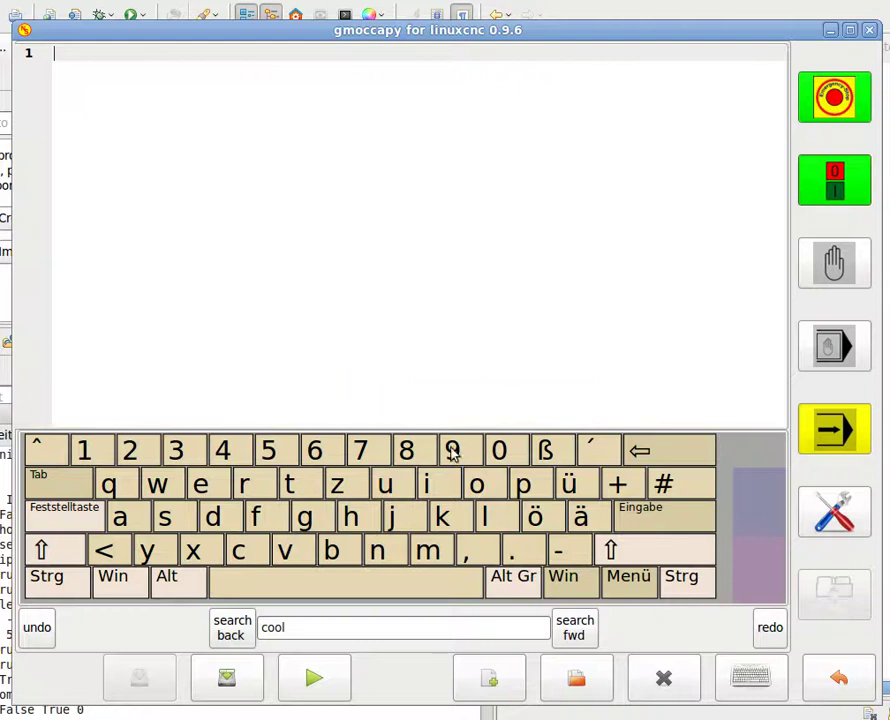
{"action": "left_click", "coordinate": [840, 698]}
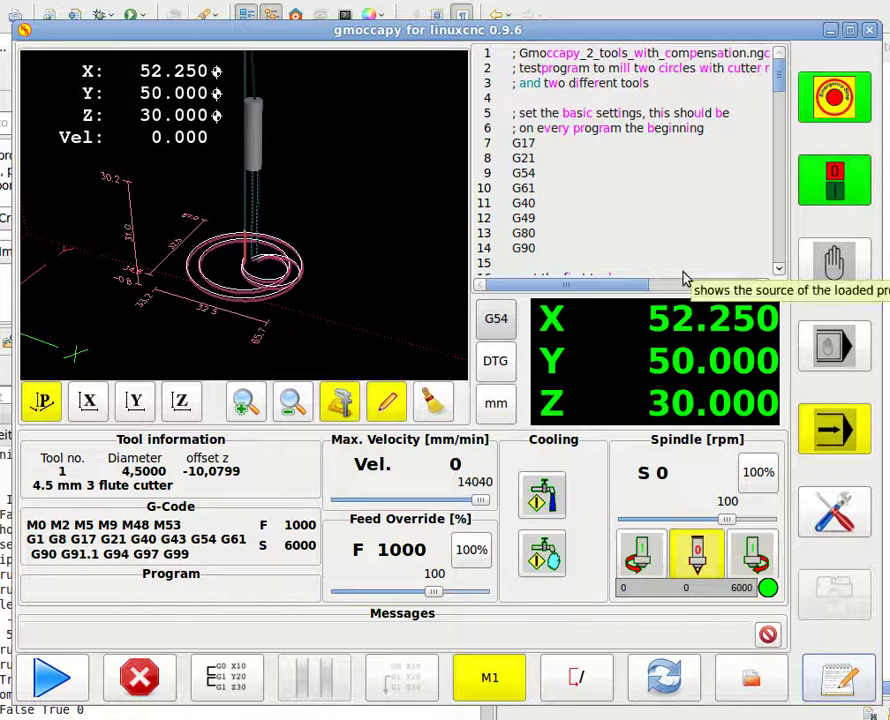
In manual mode, add a new tool row to the tool table and select it.
{"action": "left_click", "coordinate": [830, 268]}
{"action": "left_click", "coordinate": [312, 675]}
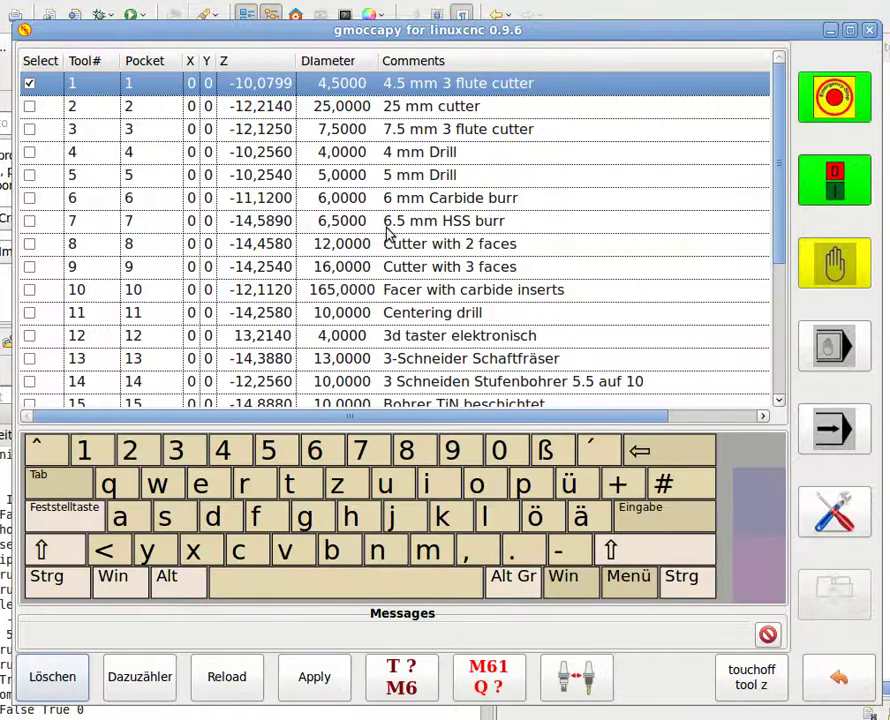
{"action": "scroll", "coordinate": [386, 242], "scroll_direction": "down", "scroll_amount": 5}
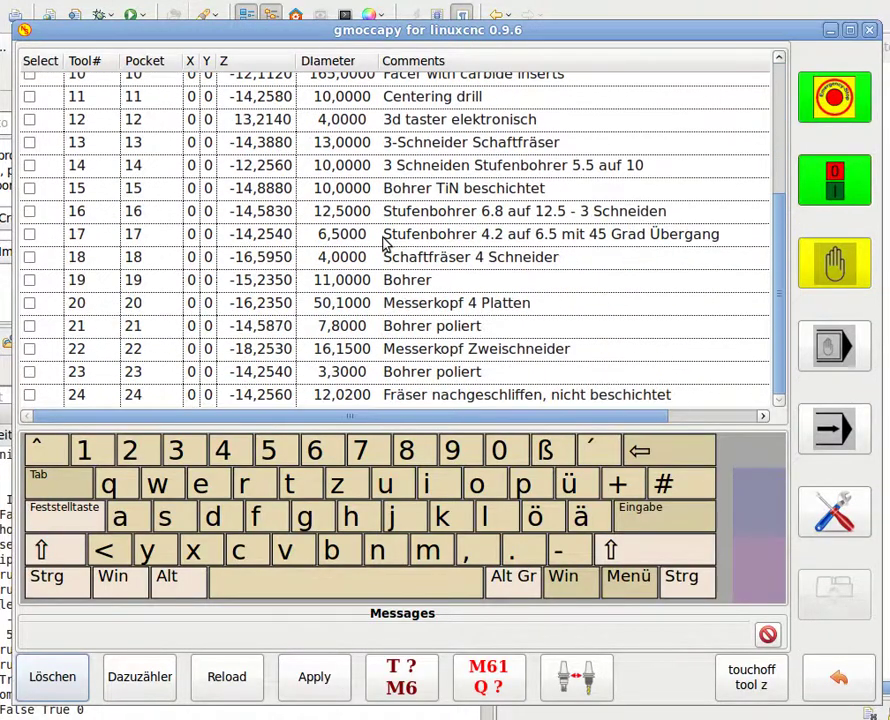
{"action": "scroll", "coordinate": [386, 242], "scroll_direction": "up", "scroll_amount": 5}
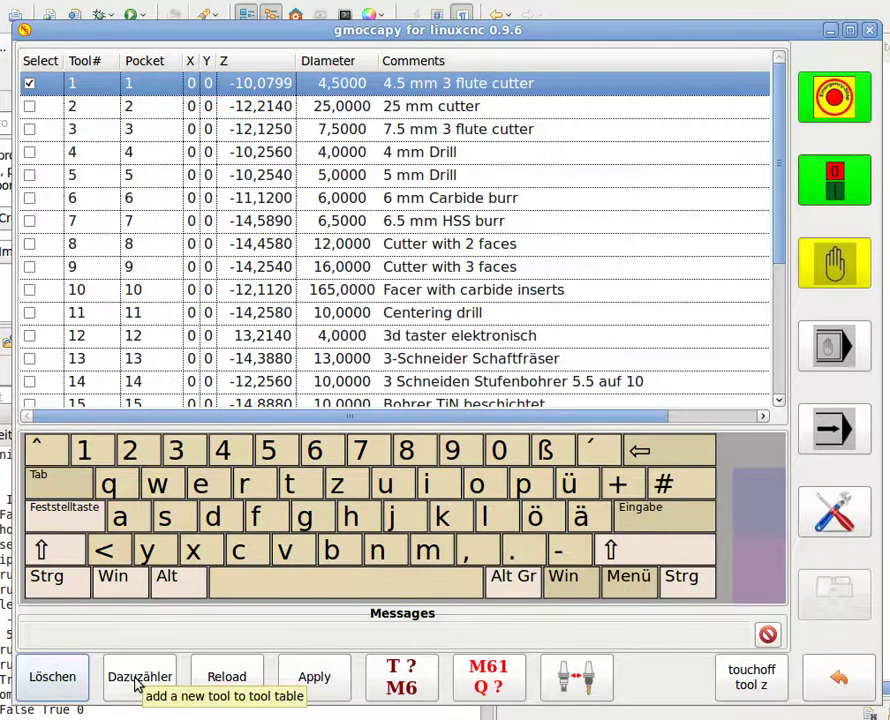
{"action": "left_click", "coordinate": [137, 680]}
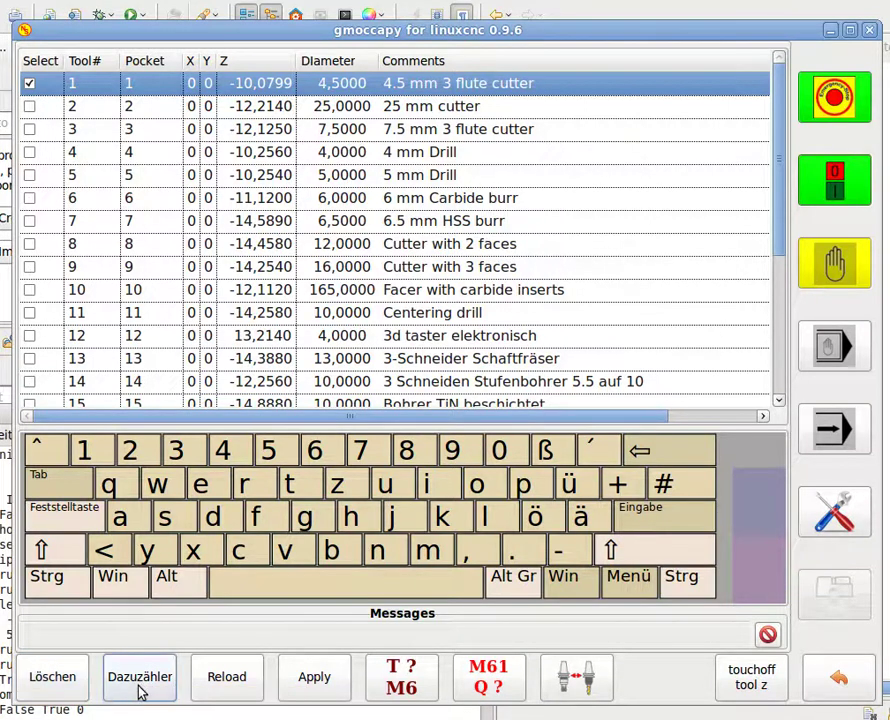
{"action": "scroll", "coordinate": [640, 262], "scroll_direction": "down", "scroll_amount": 5}
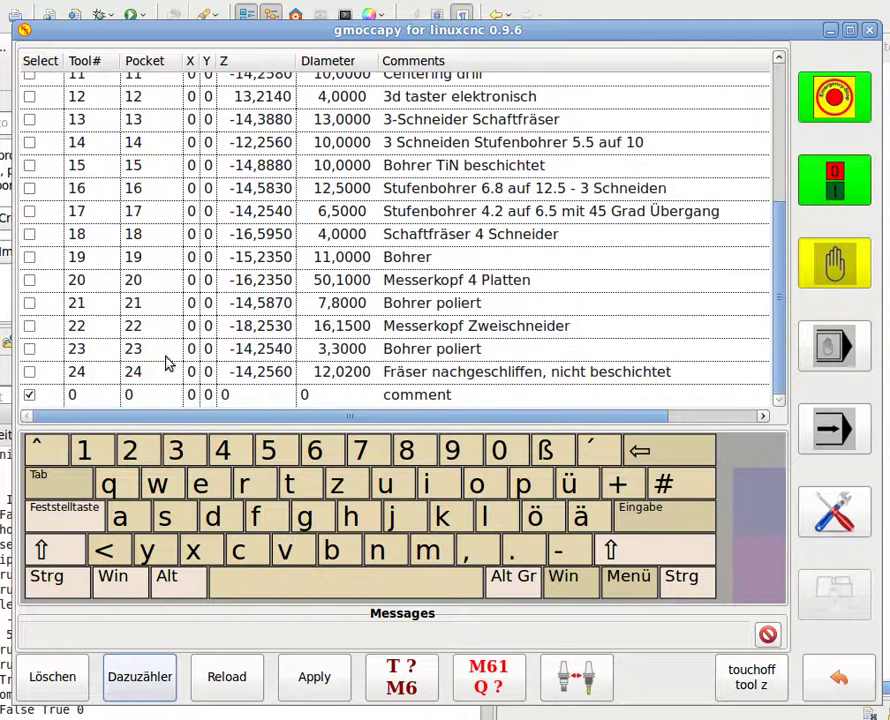
{"action": "left_click", "coordinate": [84, 398]}
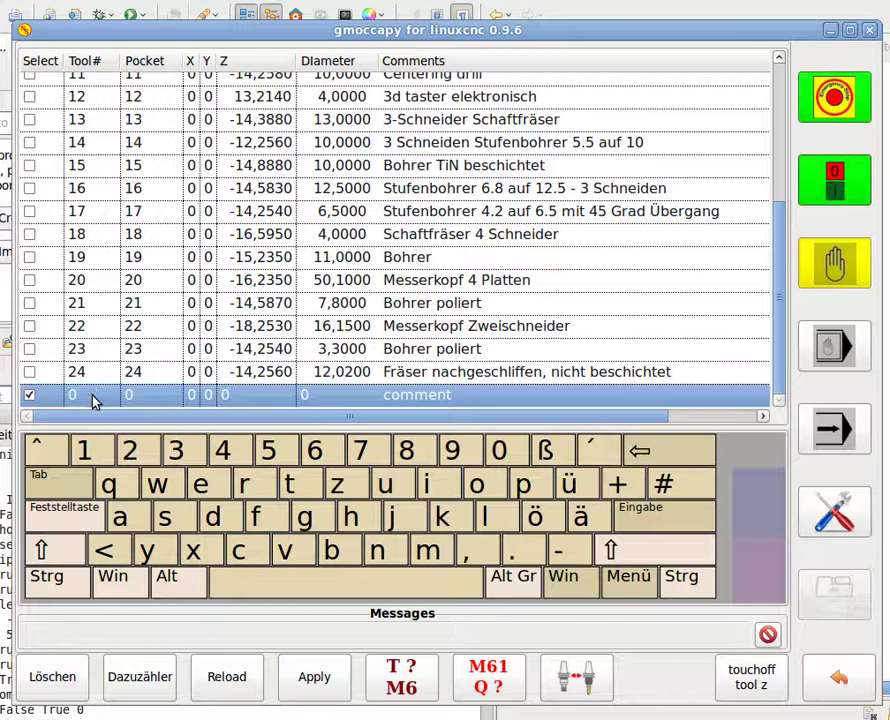
Set the new tool's number to 25 and pocket to 25.
{"action": "left_click", "coordinate": [93, 399]}
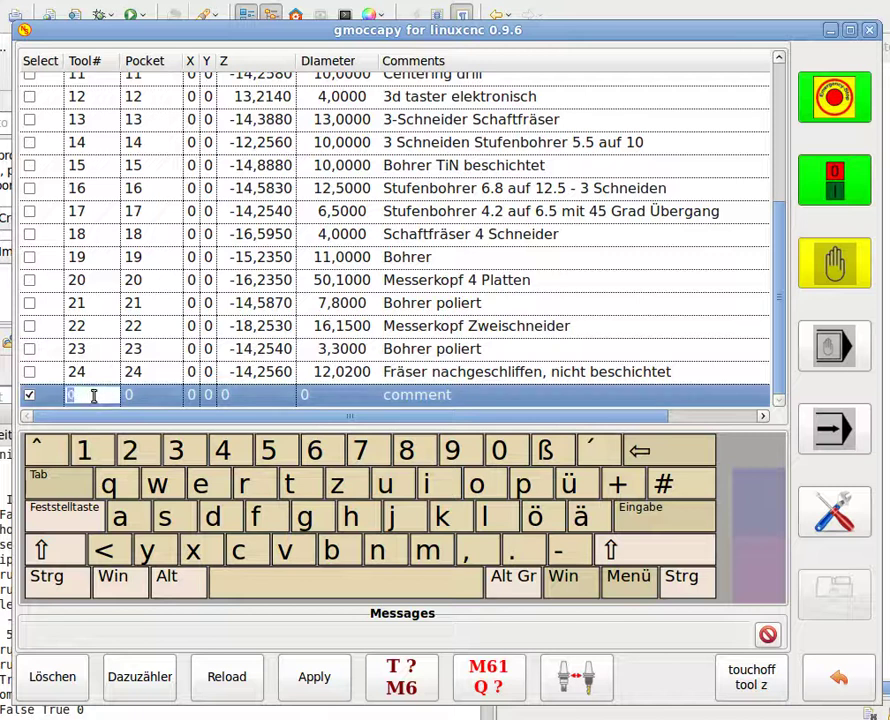
{"action": "left_click", "coordinate": [131, 451]}
{"action": "left_click", "coordinate": [268, 451]}
{"action": "left_click", "coordinate": [130, 451]}
{"action": "left_click", "coordinate": [268, 451]}
{"action": "left_click", "coordinate": [262, 396]}
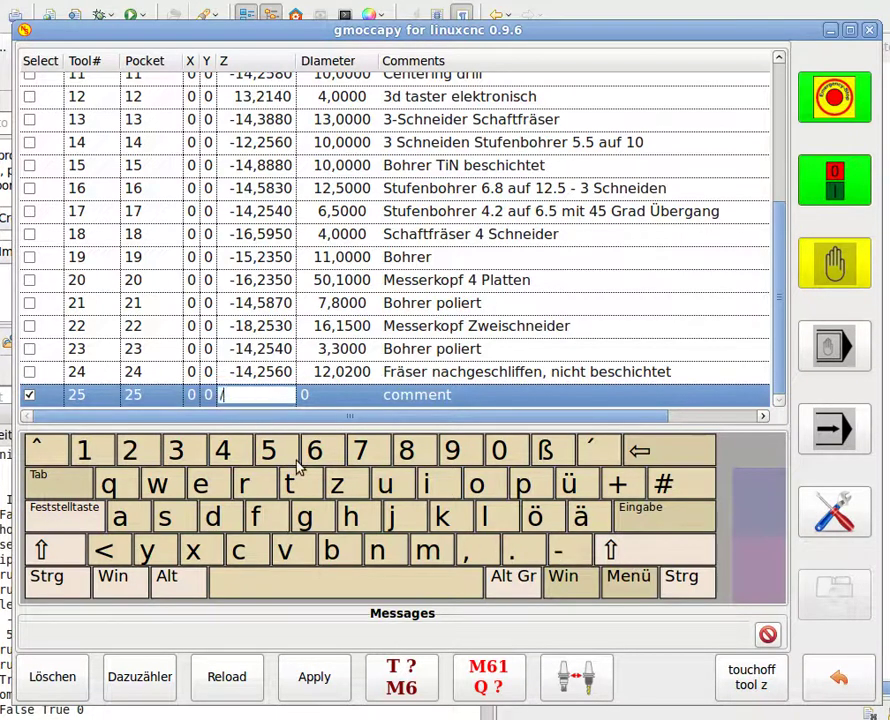
Fill in the Z offset and set the new tool's diameter to 1.
{"action": "left_click", "coordinate": [84, 449]}
{"action": "left_click", "coordinate": [84, 449]}
{"action": "left_click", "coordinate": [342, 394]}
{"action": "left_click", "coordinate": [86, 451]}
{"action": "left_click", "coordinate": [425, 400]}
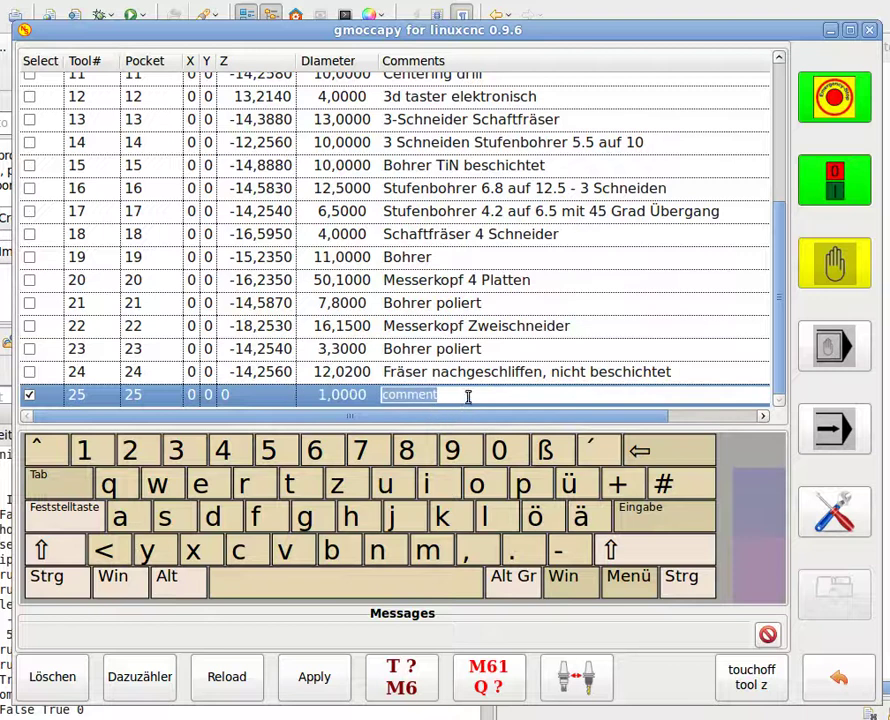
Enter 'testtool' as the new tool's comment.
{"action": "left_click", "coordinate": [289, 484]}
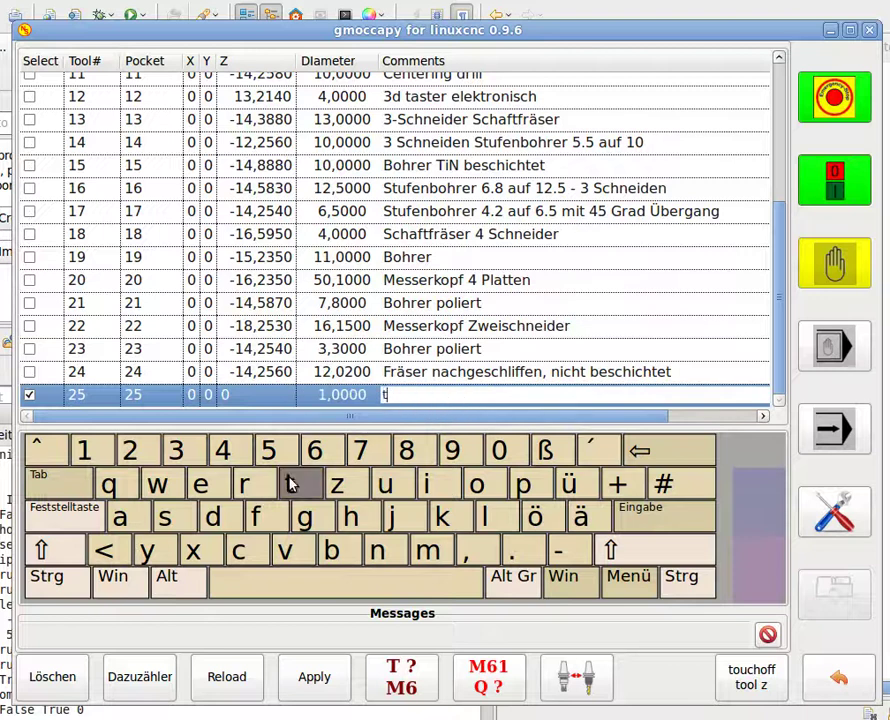
{"action": "left_click", "coordinate": [165, 517]}
{"action": "left_click", "coordinate": [640, 451]}
{"action": "left_click", "coordinate": [226, 485]}
{"action": "left_click", "coordinate": [172, 517]}
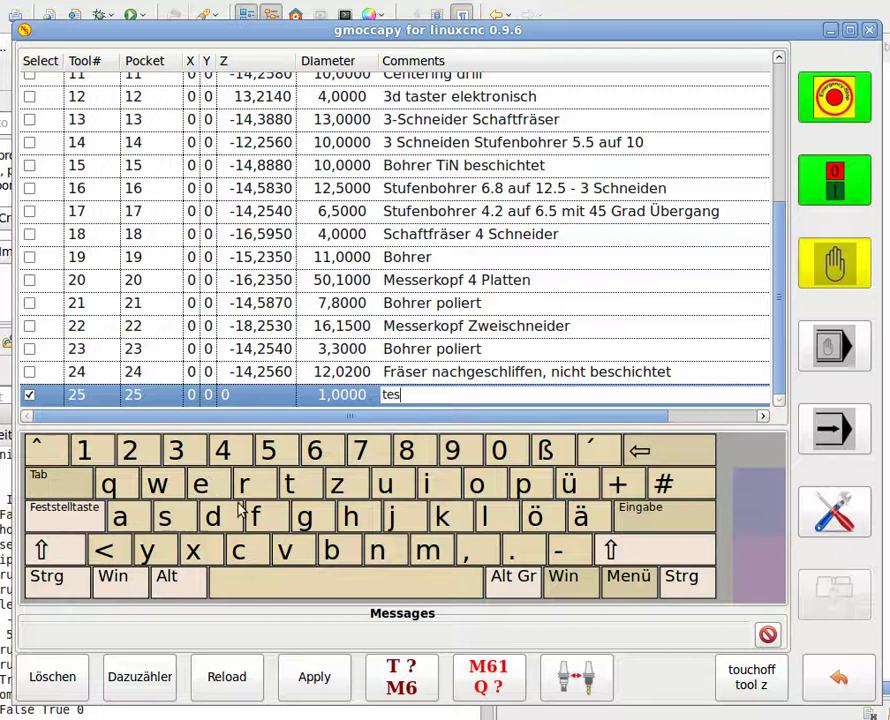
{"action": "left_click", "coordinate": [289, 484]}
{"action": "left_click", "coordinate": [289, 484]}
{"action": "left_click", "coordinate": [477, 484]}
{"action": "left_click", "coordinate": [477, 484]}
{"action": "left_click", "coordinate": [485, 512]}
{"action": "left_click", "coordinate": [660, 525]}
Select tool 5 instead of tool 1 and confirm the manual change to the 5 mm Drill.
{"action": "scroll", "coordinate": [362, 315], "scroll_direction": "up", "scroll_amount": 5}
{"action": "scroll", "coordinate": [362, 315], "scroll_direction": "down", "scroll_amount": 5}
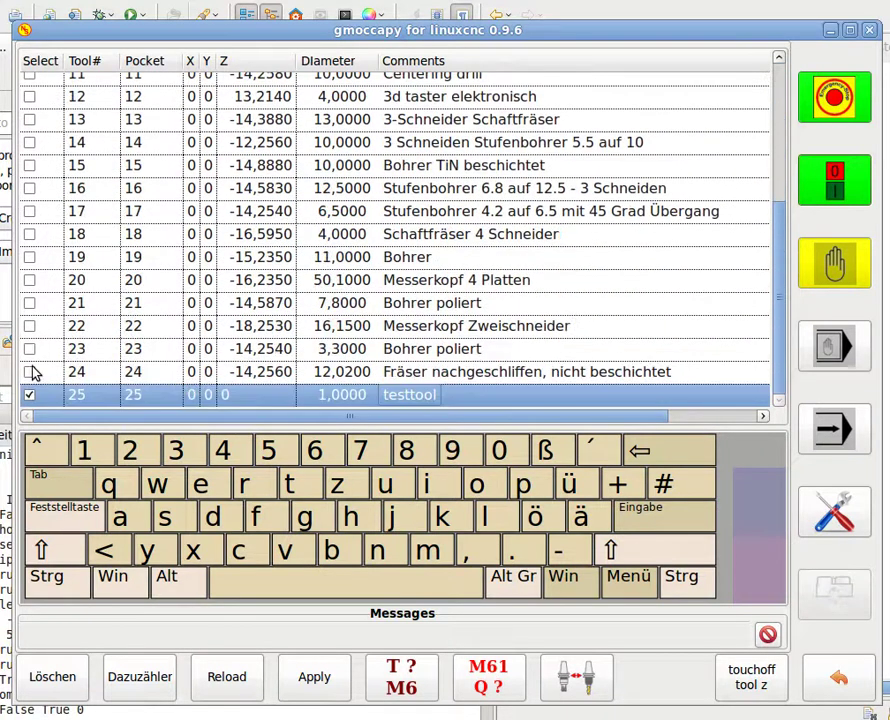
{"action": "scroll", "coordinate": [197, 305], "scroll_direction": "up", "scroll_amount": 5}
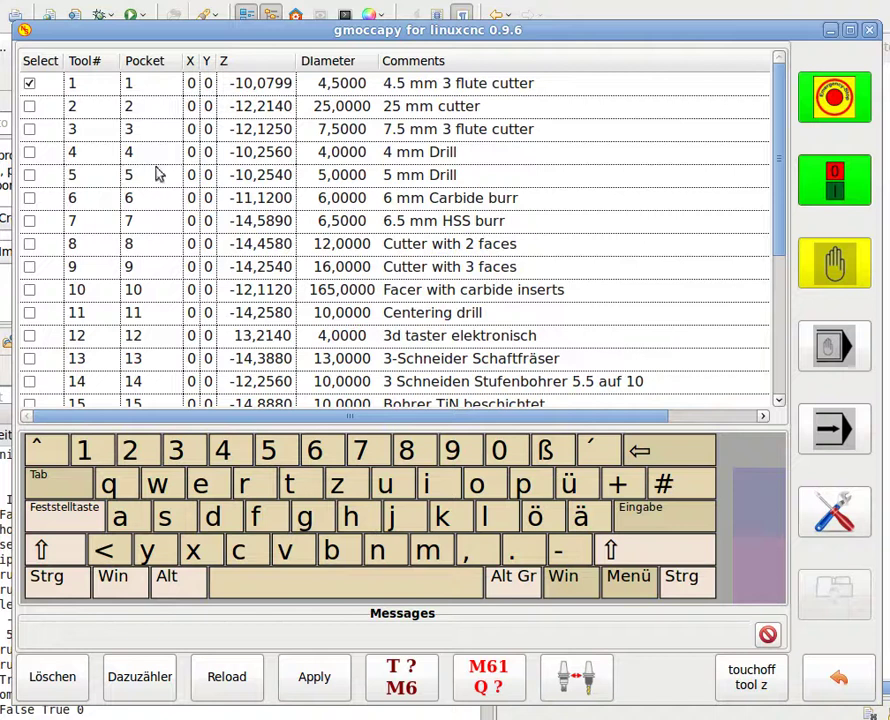
{"action": "left_click", "coordinate": [30, 84]}
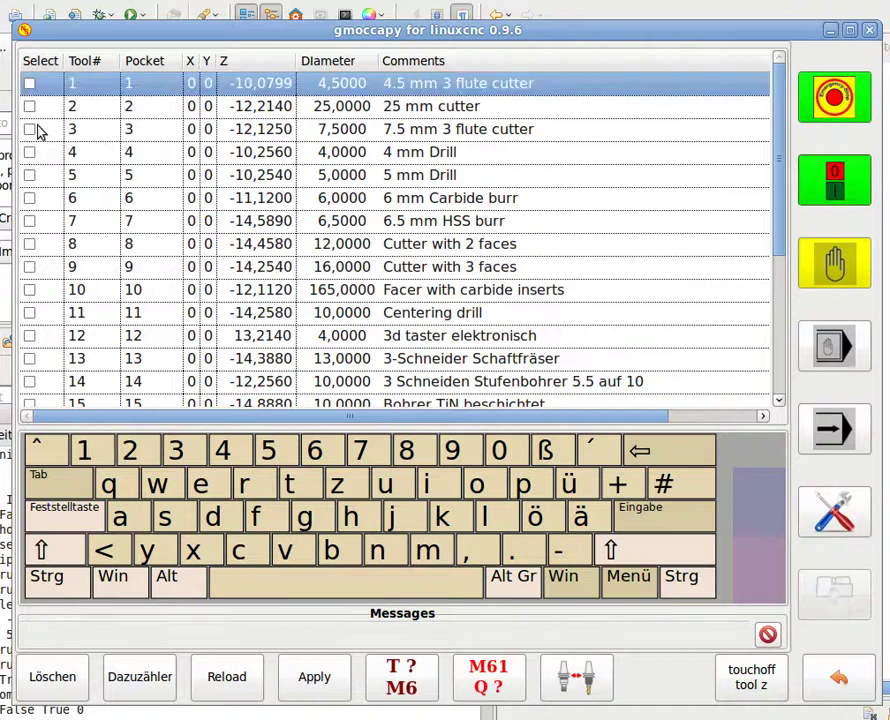
{"action": "left_click", "coordinate": [30, 176]}
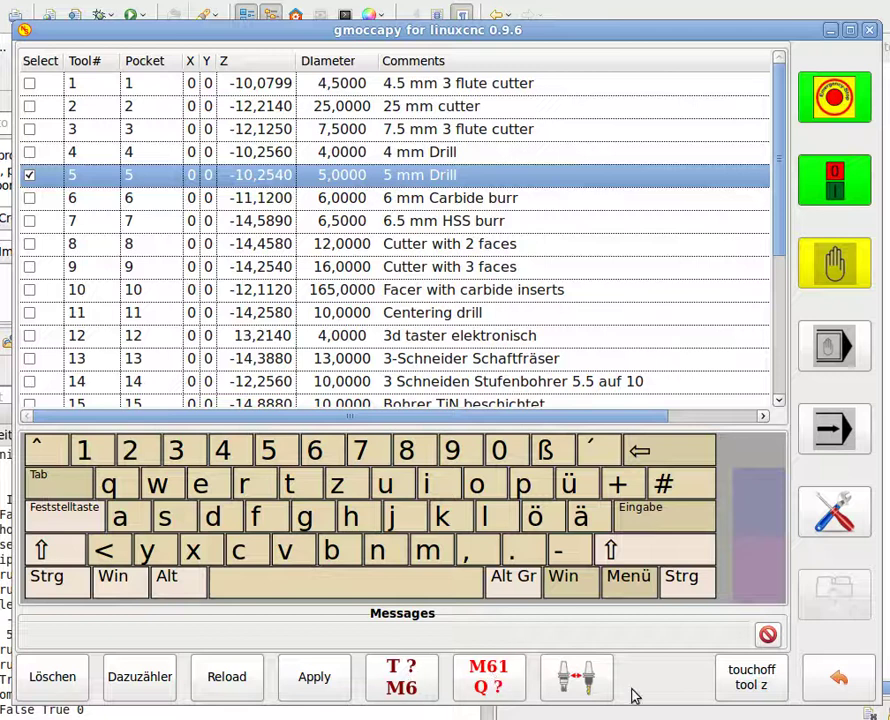
{"action": "left_click", "coordinate": [581, 686]}
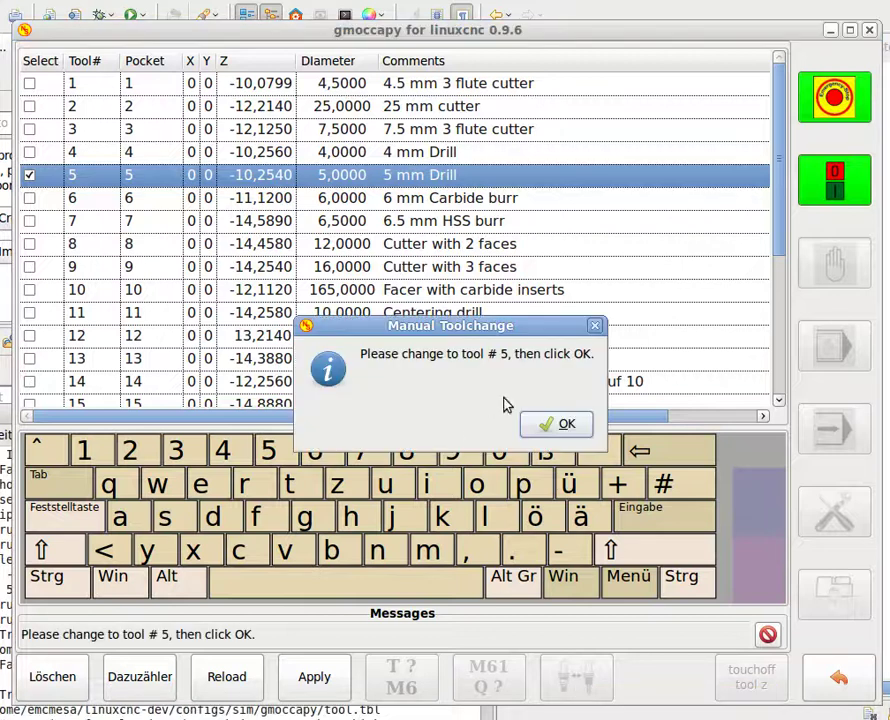
{"action": "left_click", "coordinate": [557, 425]}
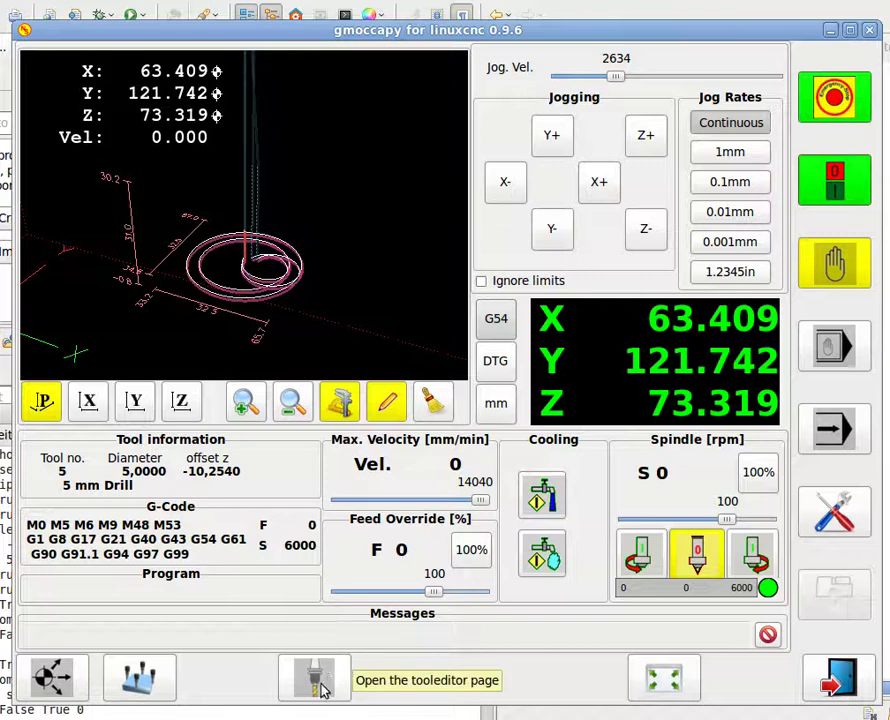
Make tool 4, the 4 mm Drill, current with M61 Q in the tool editor.
{"action": "left_click", "coordinate": [316, 680]}
{"action": "left_click", "coordinate": [29, 152]}
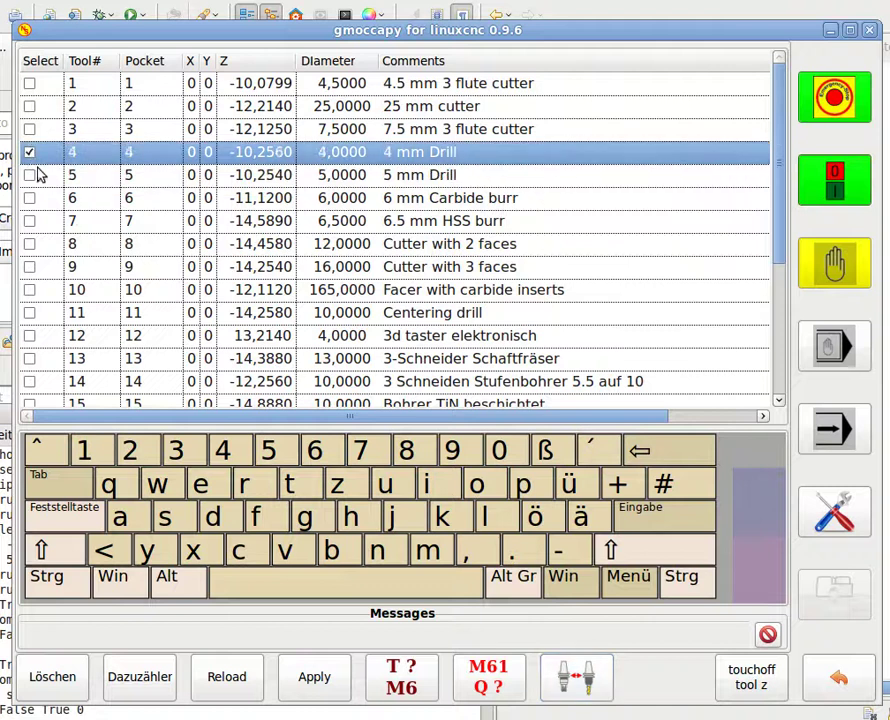
{"action": "left_click", "coordinate": [497, 686]}
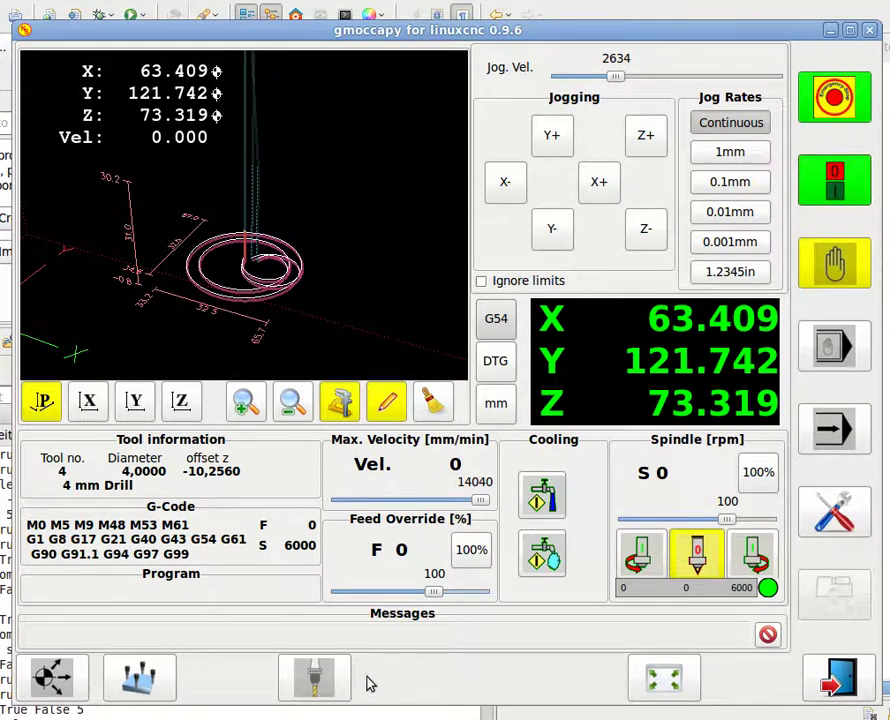
{"action": "left_click", "coordinate": [312, 681]}
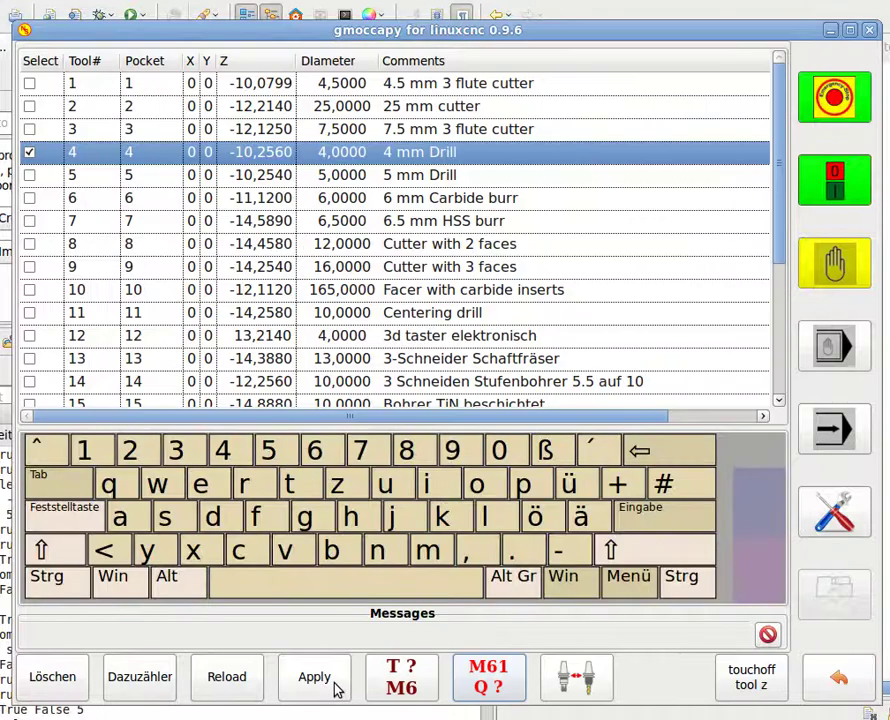
Request tool 25 via T? M6, which is rejected as not in the tool table.
{"action": "left_click", "coordinate": [407, 687]}
{"action": "left_click", "coordinate": [405, 462]}
{"action": "left_click", "coordinate": [405, 432]}
{"action": "left_click", "coordinate": [574, 552]}
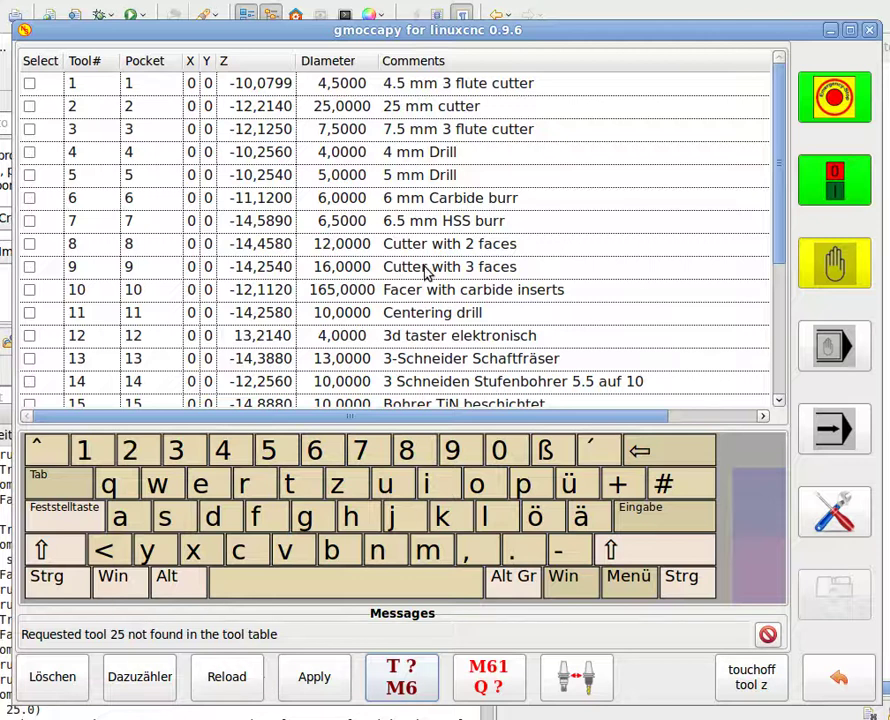
{"action": "scroll", "coordinate": [430, 282], "scroll_direction": "down", "scroll_amount": 5}
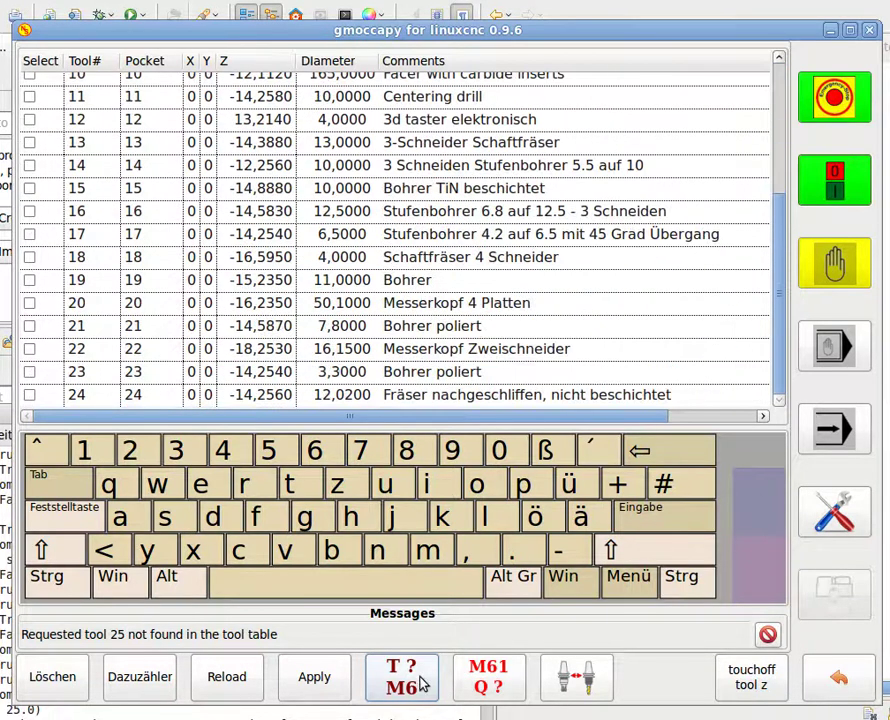
Request tool 24 via T? M6 and confirm the manual tool change.
{"action": "left_click", "coordinate": [418, 682]}
{"action": "left_click", "coordinate": [410, 460]}
{"action": "left_click", "coordinate": [324, 438]}
{"action": "left_click", "coordinate": [574, 550]}
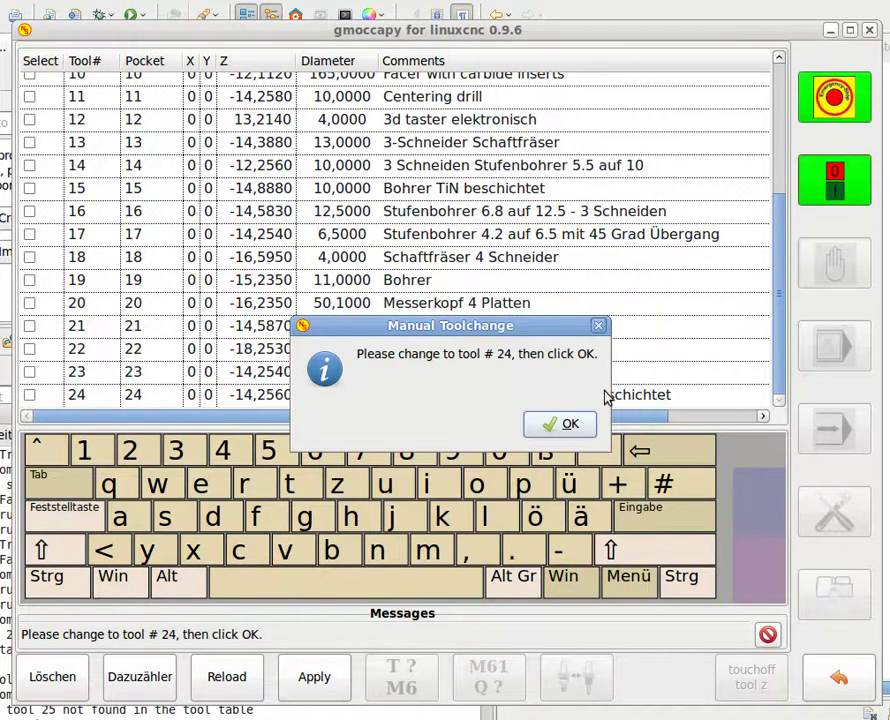
{"action": "left_click", "coordinate": [572, 422]}
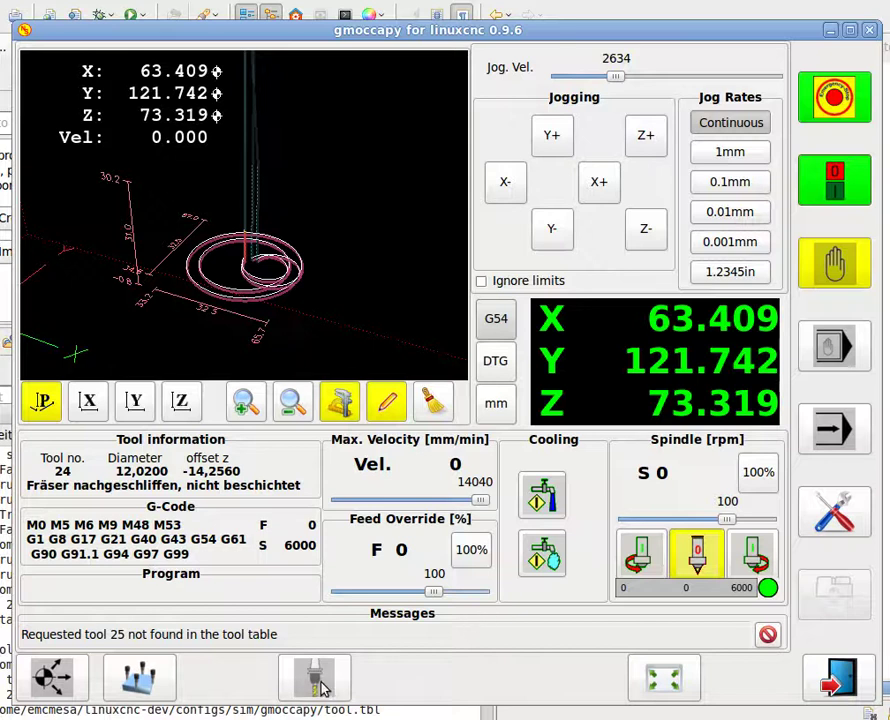
Run G0x0 in MDI mode, moving the X axis to 0.000.
{"action": "left_click", "coordinate": [821, 364]}
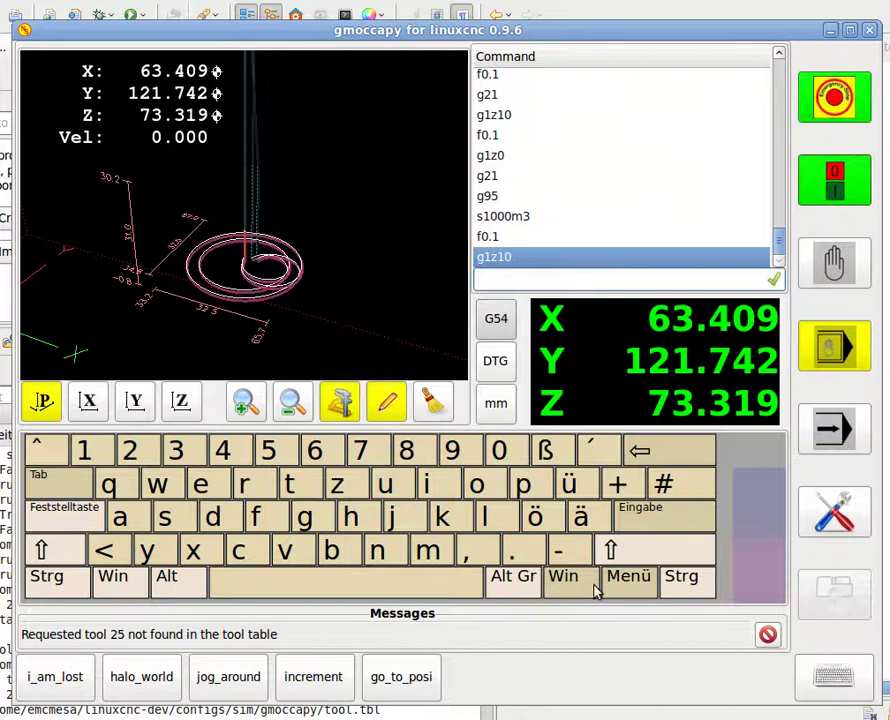
{"action": "left_click", "coordinate": [847, 685]}
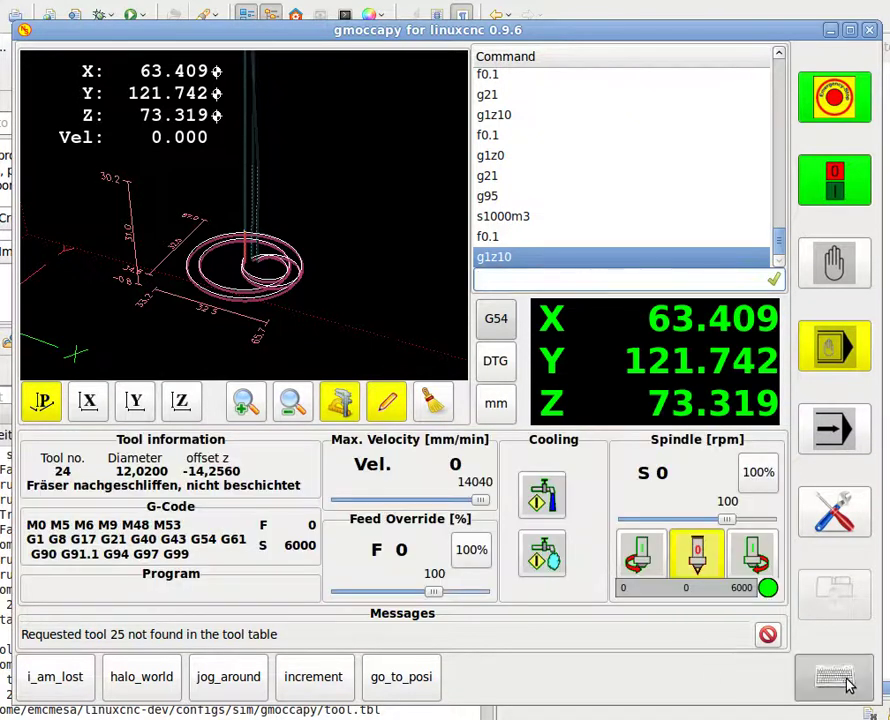
{"action": "left_click", "coordinate": [847, 685]}
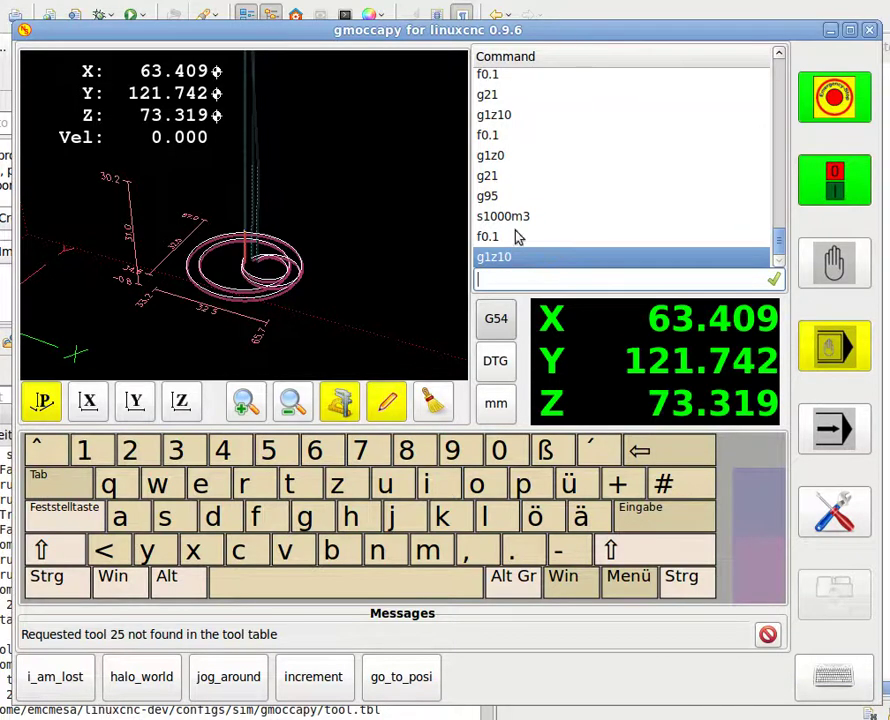
{"action": "scroll", "coordinate": [507, 229], "scroll_direction": "up", "scroll_amount": 5}
{"action": "scroll", "coordinate": [509, 229], "scroll_direction": "up", "scroll_amount": 3}
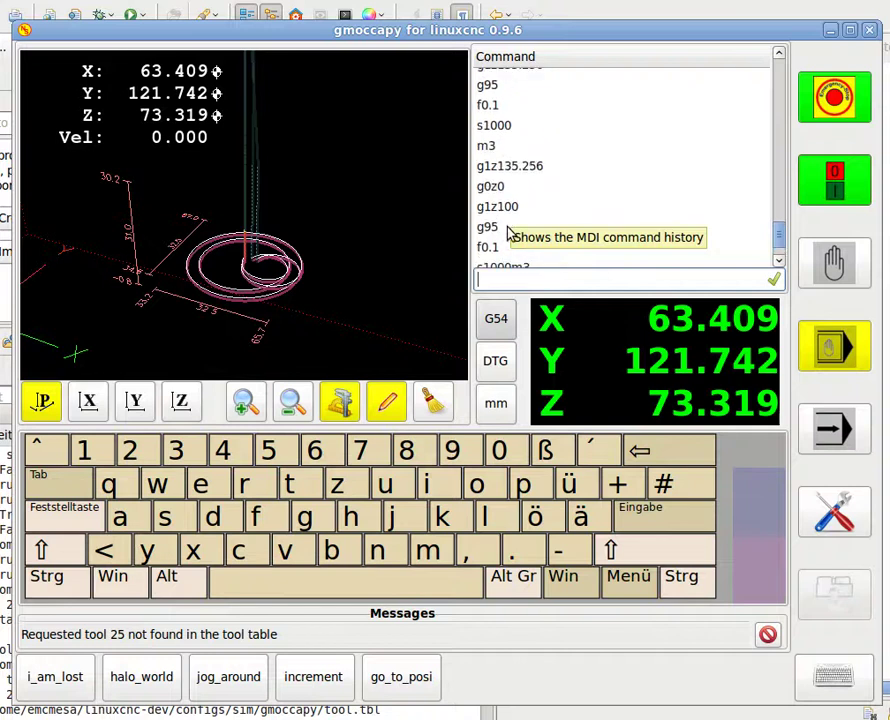
{"action": "scroll", "coordinate": [508, 231], "scroll_direction": "down", "scroll_amount": 8}
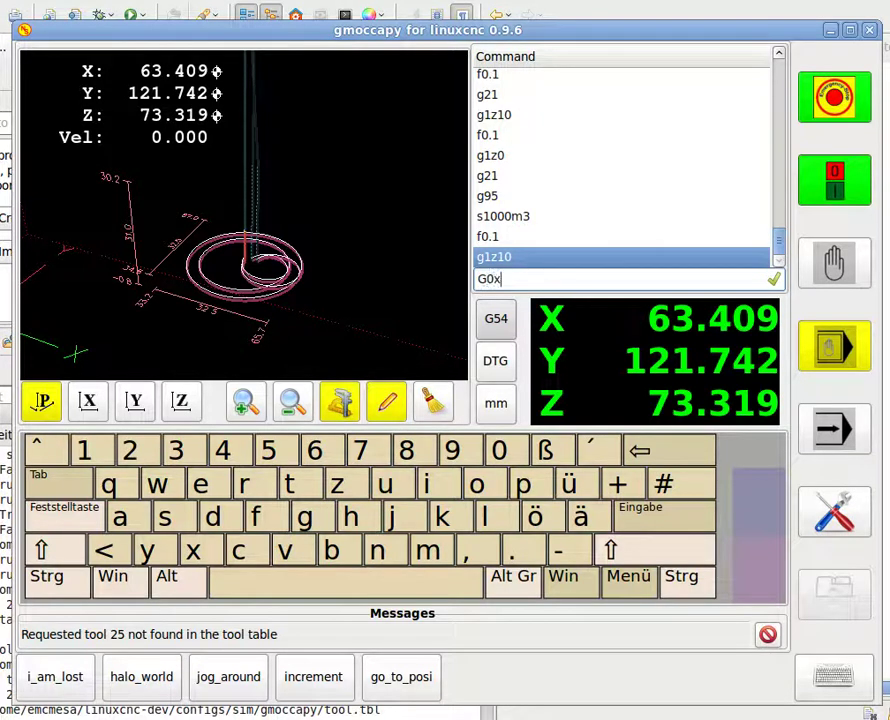
{"action": "type", "text": "0"}
{"action": "key", "text": "Return"}
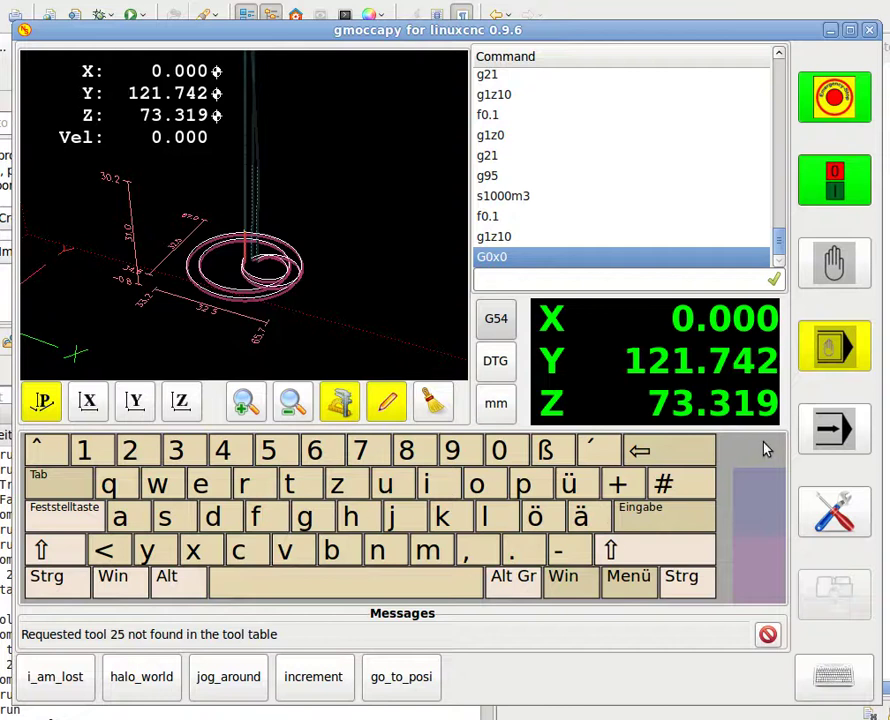
{"action": "left_click", "coordinate": [768, 517]}
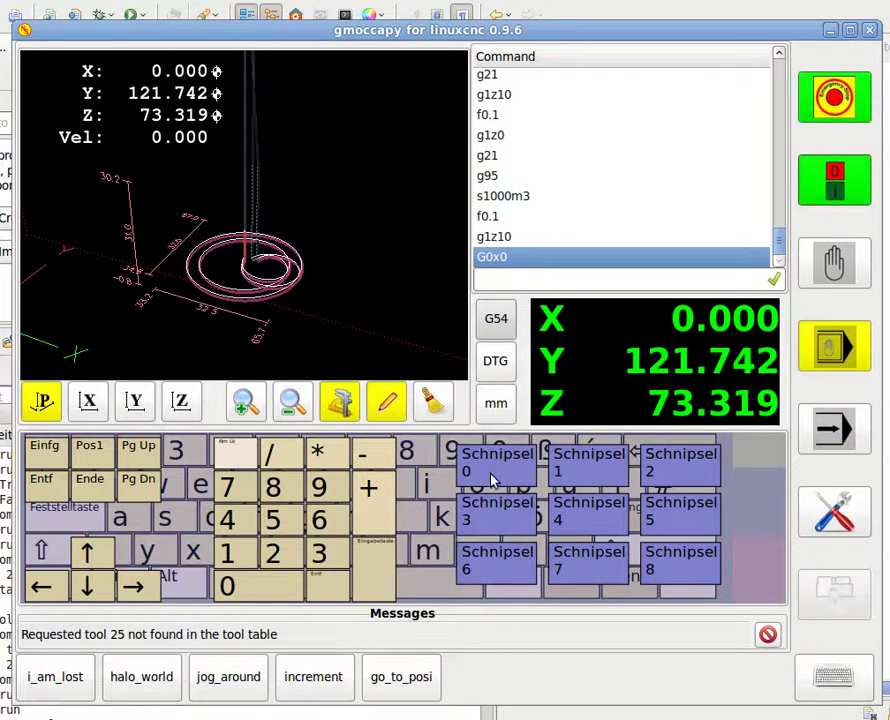
Cycle the on-screen keyboard through function keys back to the QWERTZ letter layout.
{"action": "left_click", "coordinate": [756, 586]}
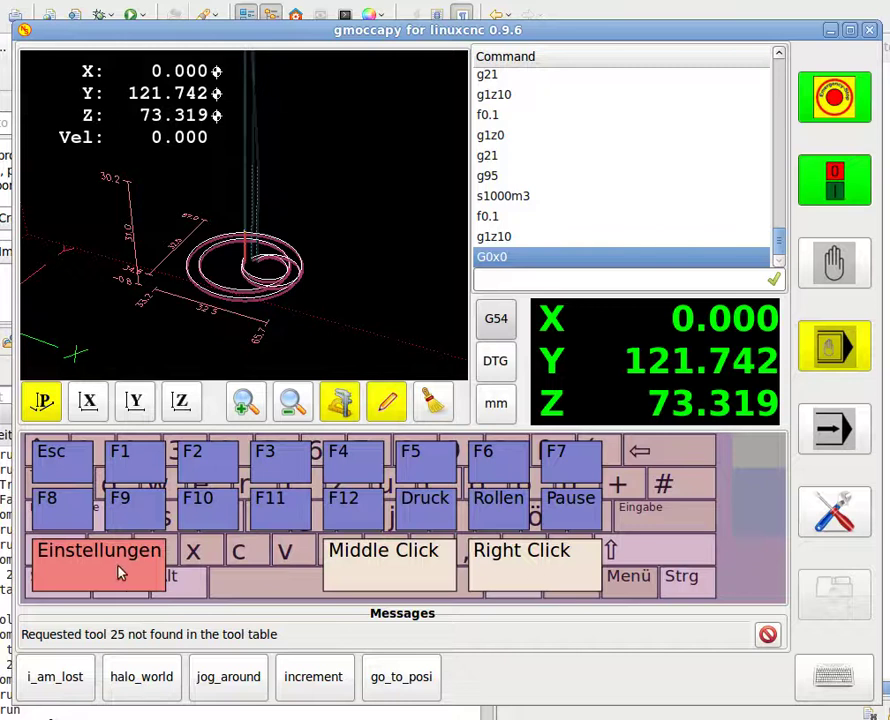
{"action": "left_click", "coordinate": [760, 457]}
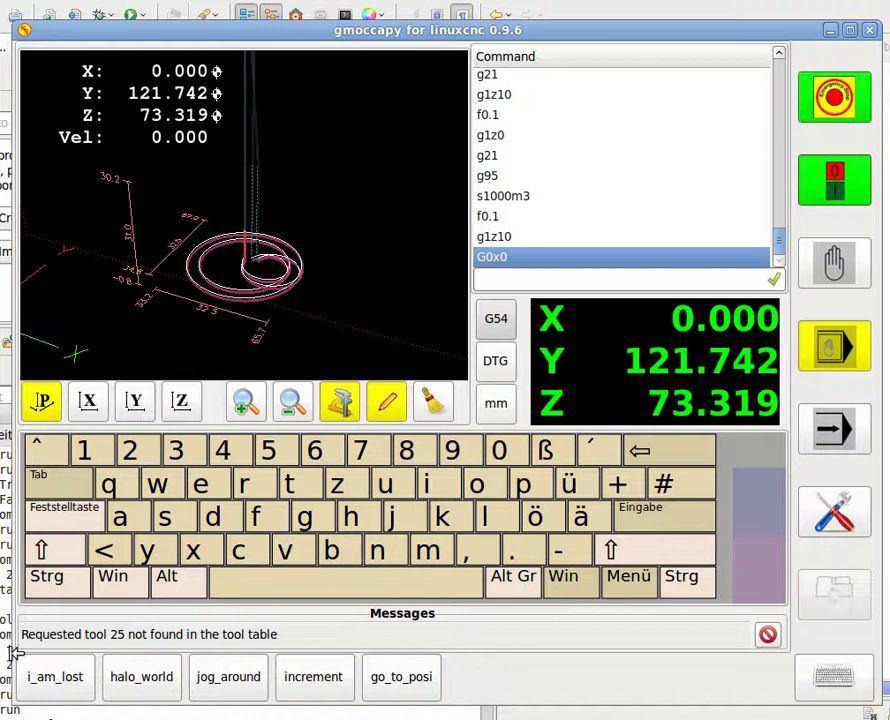
Run go_to_posi with X-pos 10, Y-pos 10 and Z-pos -1.
{"action": "left_click", "coordinate": [402, 678]}
{"action": "left_click", "coordinate": [324, 481]}
{"action": "left_click", "coordinate": [328, 515]}
{"action": "left_click", "coordinate": [560, 550]}
{"action": "left_click", "coordinate": [318, 479]}
{"action": "left_click", "coordinate": [320, 513]}
{"action": "left_click", "coordinate": [590, 552]}
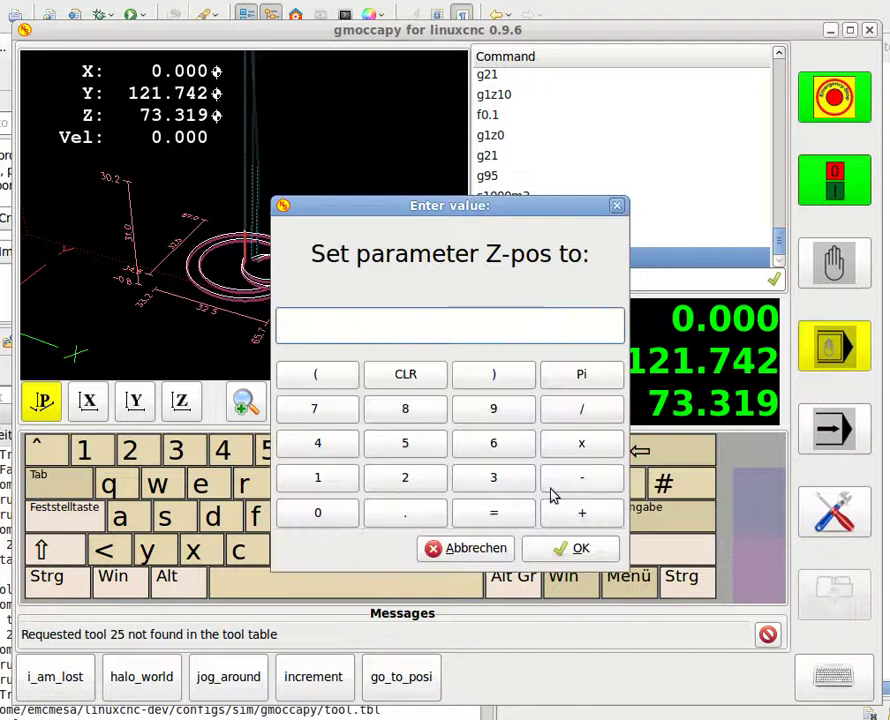
{"action": "left_click", "coordinate": [590, 477]}
{"action": "left_click", "coordinate": [352, 482]}
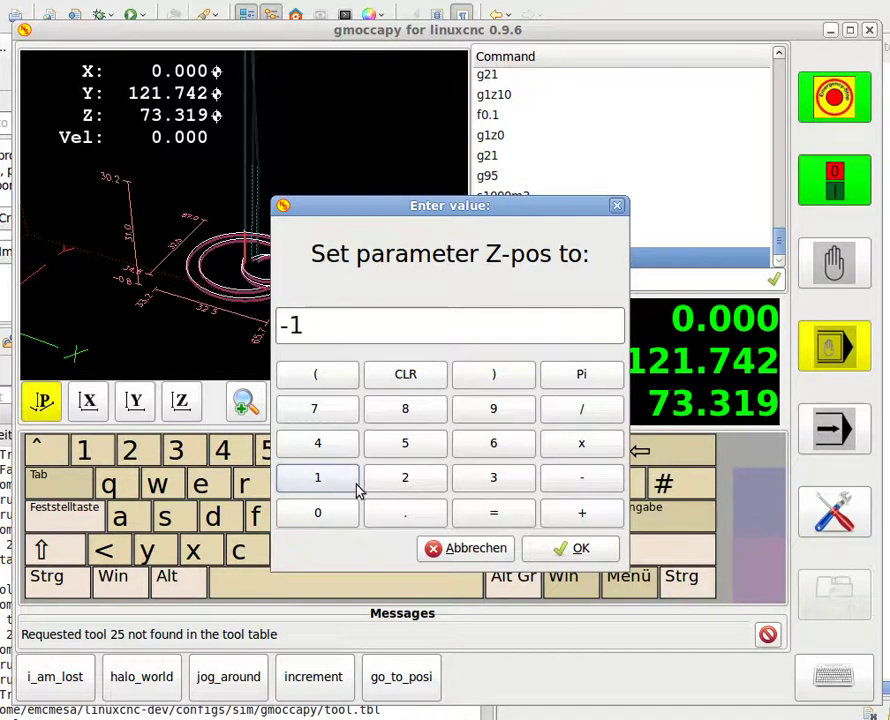
{"action": "left_click", "coordinate": [578, 552]}
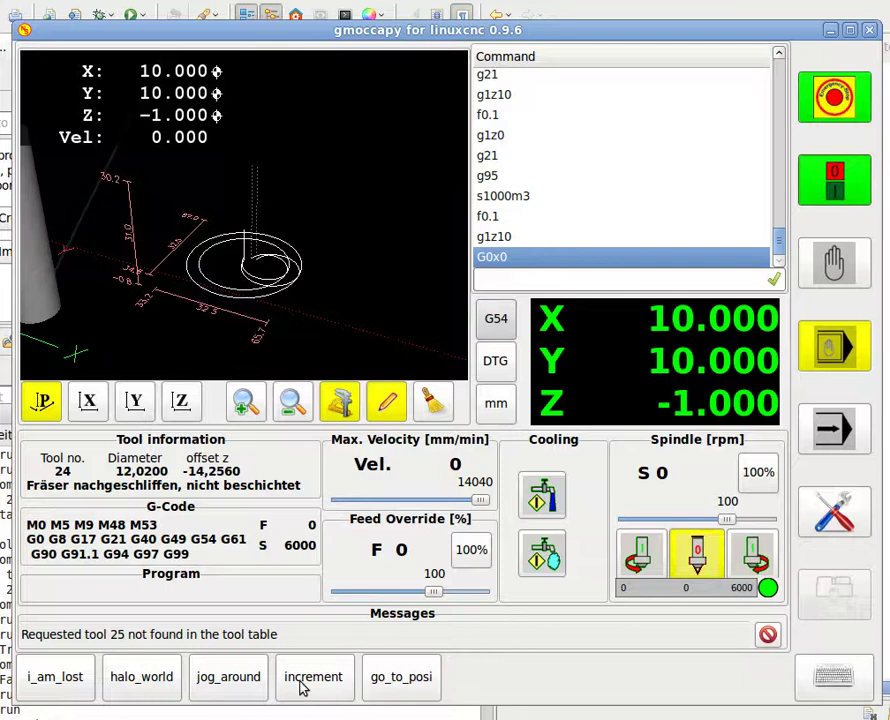
Start the jog_around macro, moving the machine in X and Y at 250 mm/min.
{"action": "left_click", "coordinate": [249, 685]}
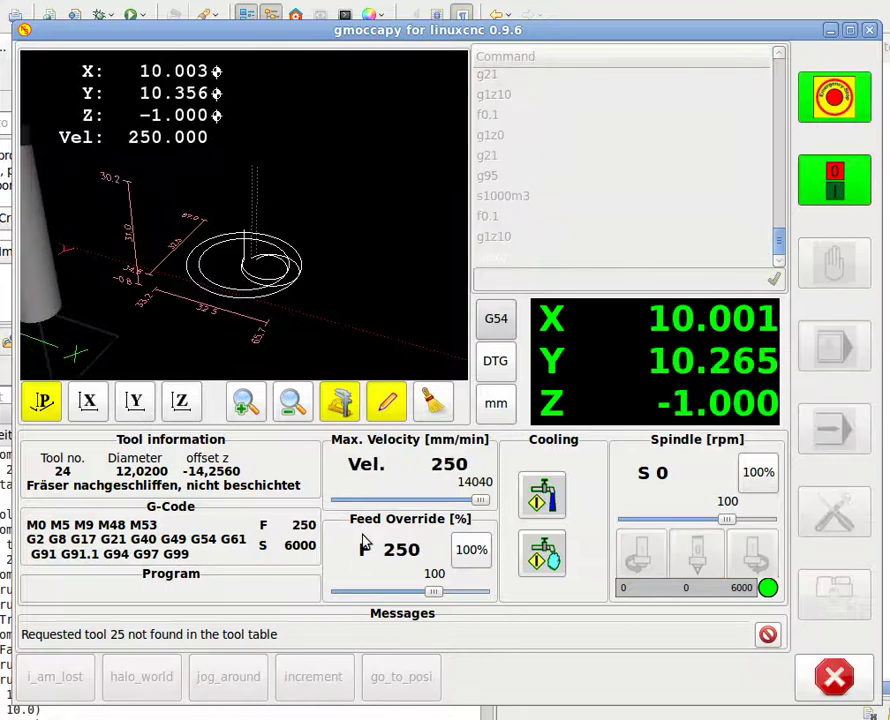